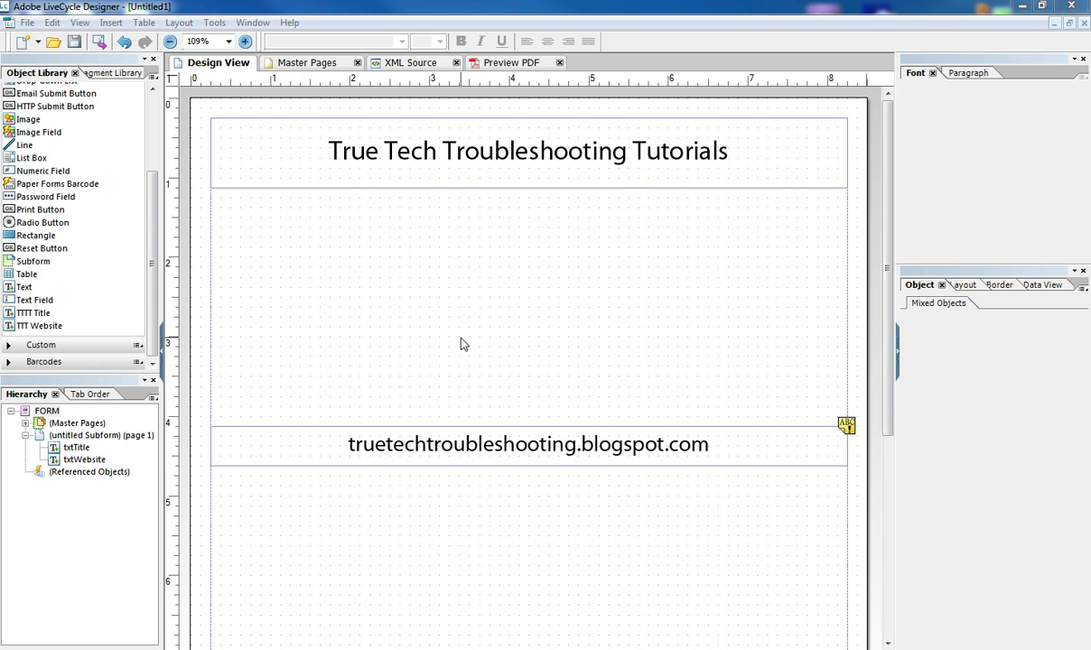
# Add a text field between the title and the website text and widen it so it ends near the 6-inch ruler mark
pyautogui.click(151, 133)
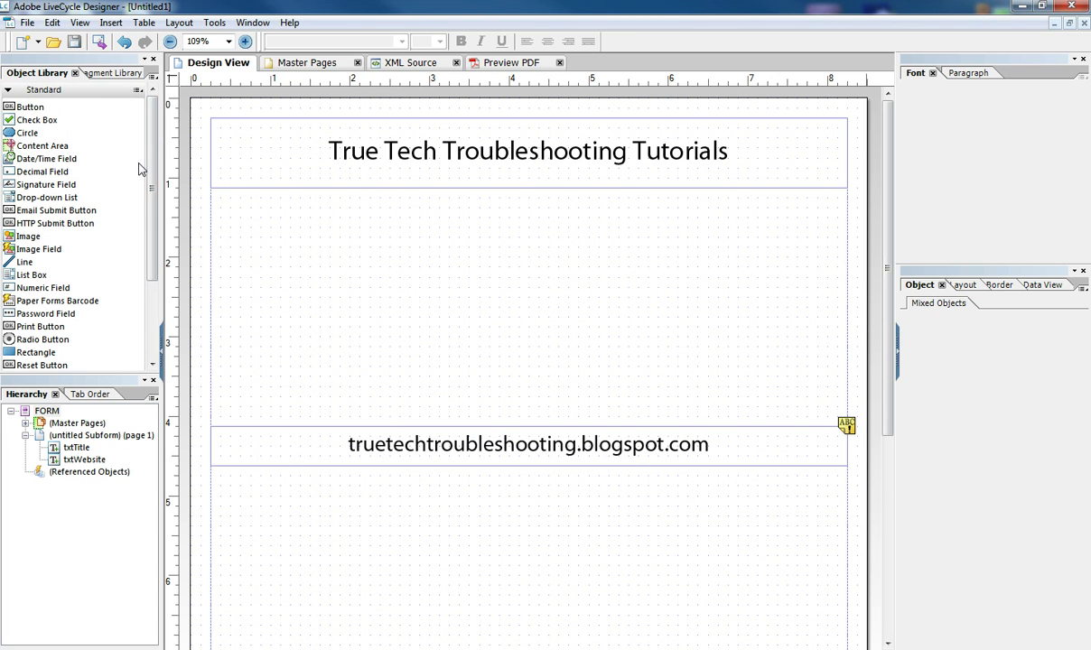
pyautogui.scroll(-3, 140, 214)
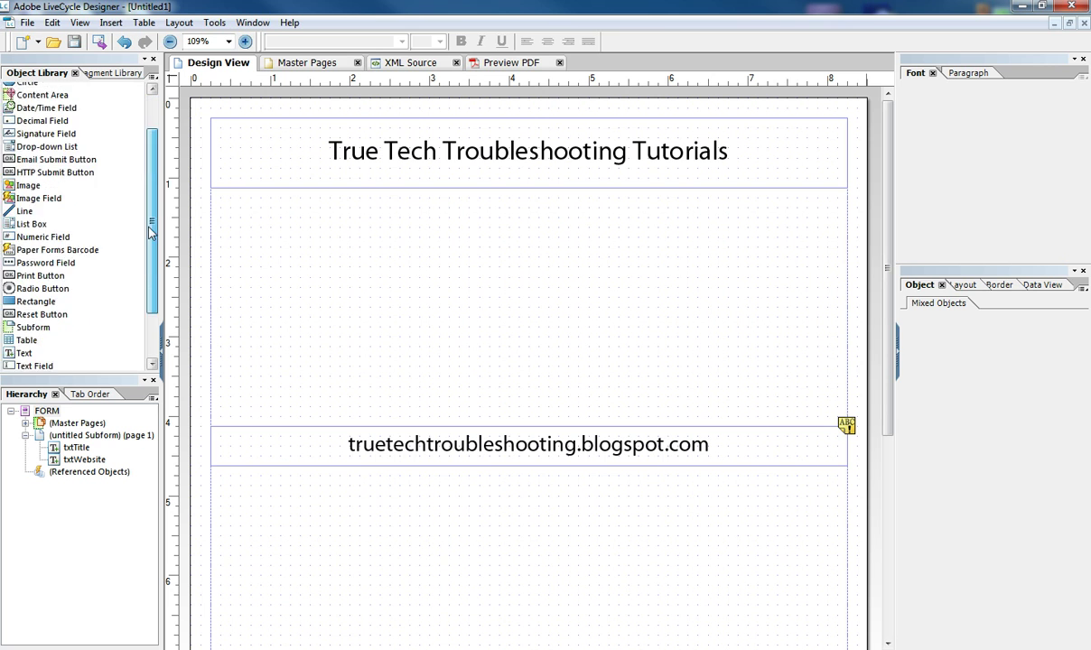
pyautogui.moveTo(36, 306); pyautogui.dragTo(504, 295)
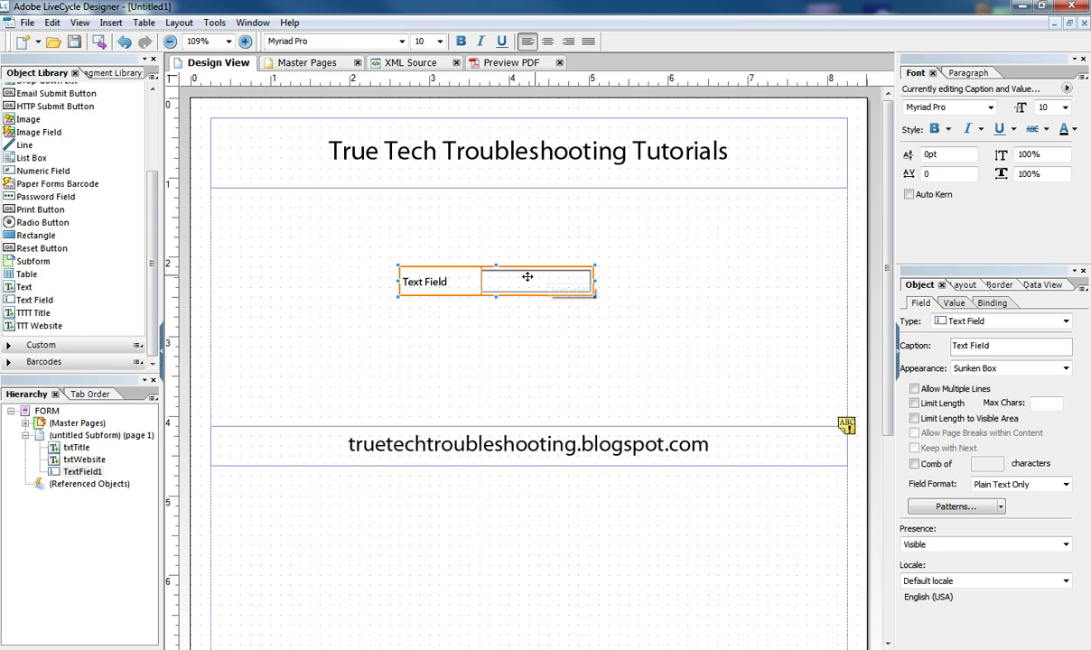
pyautogui.moveTo(596, 281); pyautogui.dragTo(667, 282)
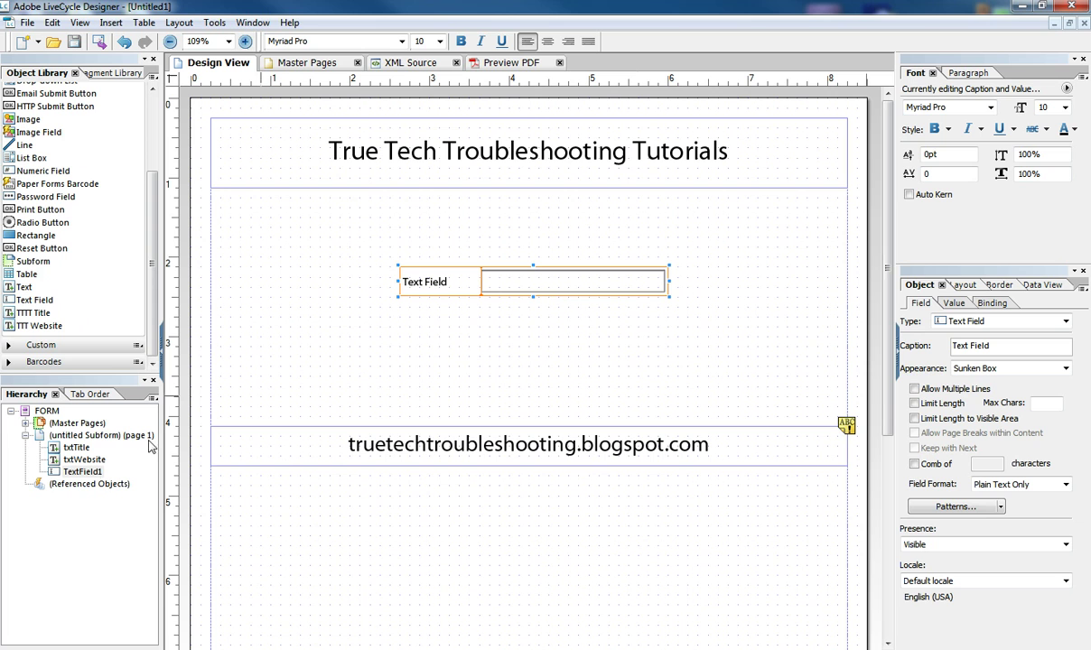
pyautogui.click(25, 422)
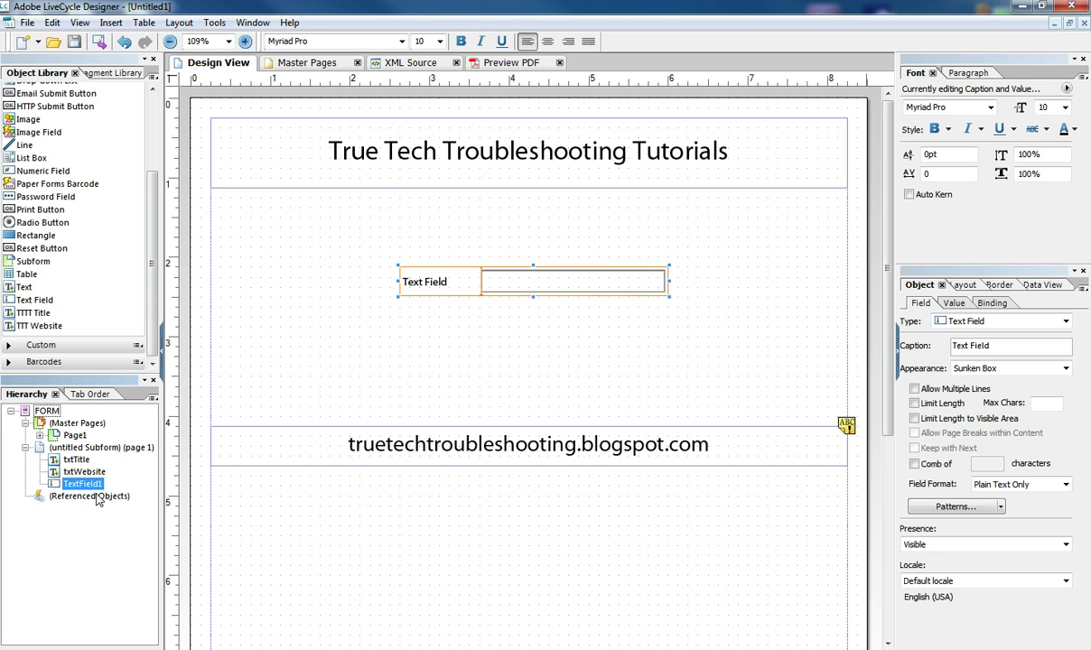
# Show the Script Editor and dock it across the full width above the design area
pyautogui.click(253, 23)
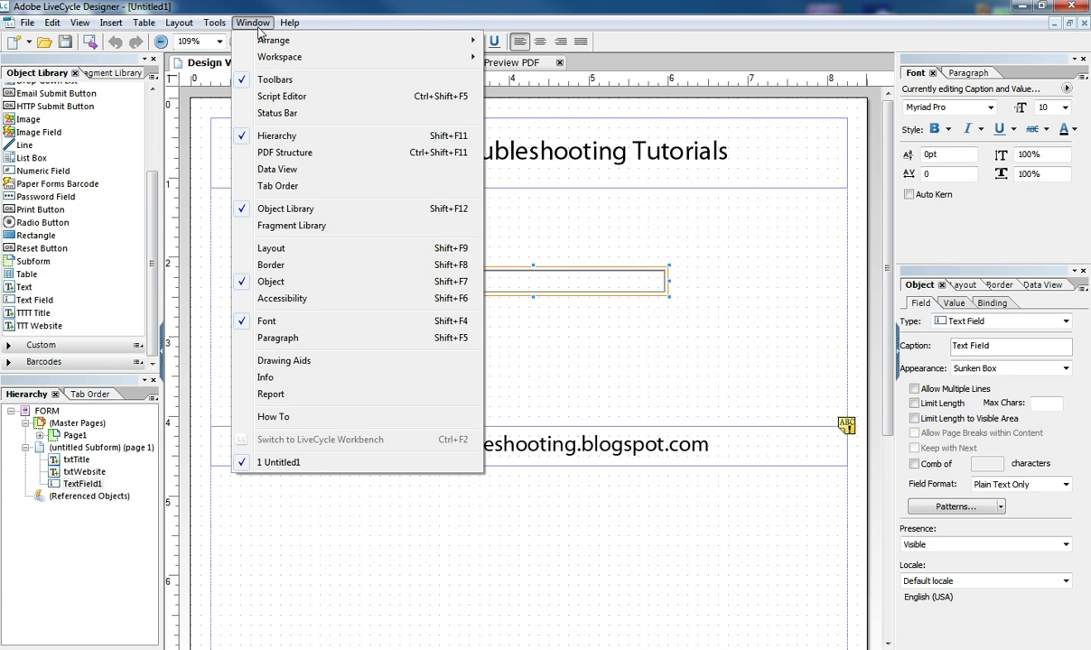
pyautogui.click(328, 97)
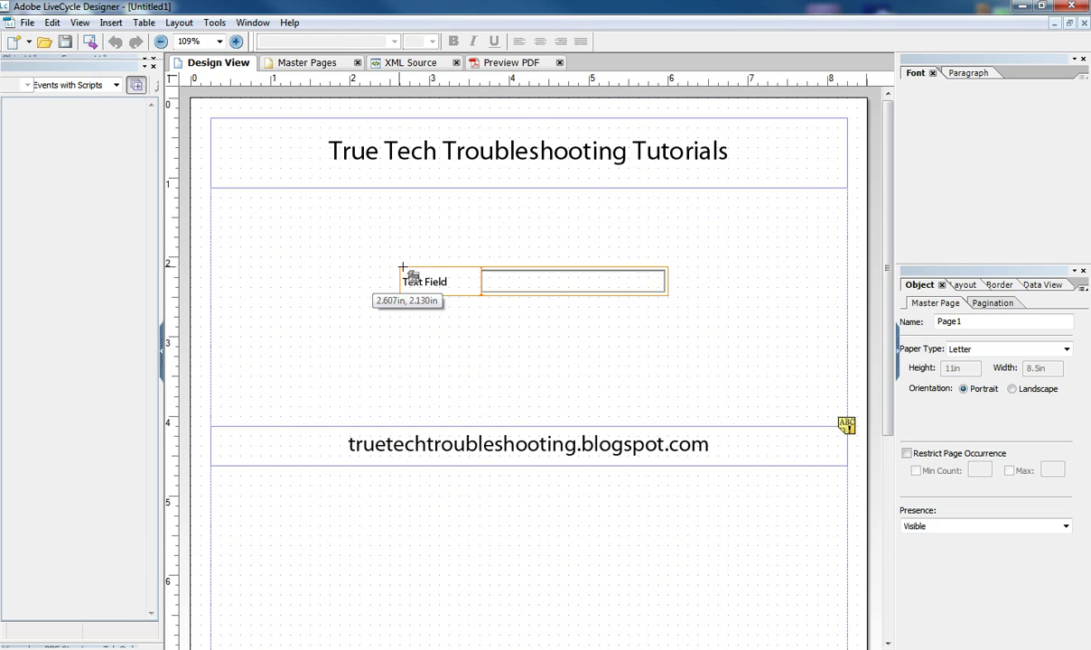
pyautogui.moveTo(402, 273); pyautogui.dragTo(403, 274)
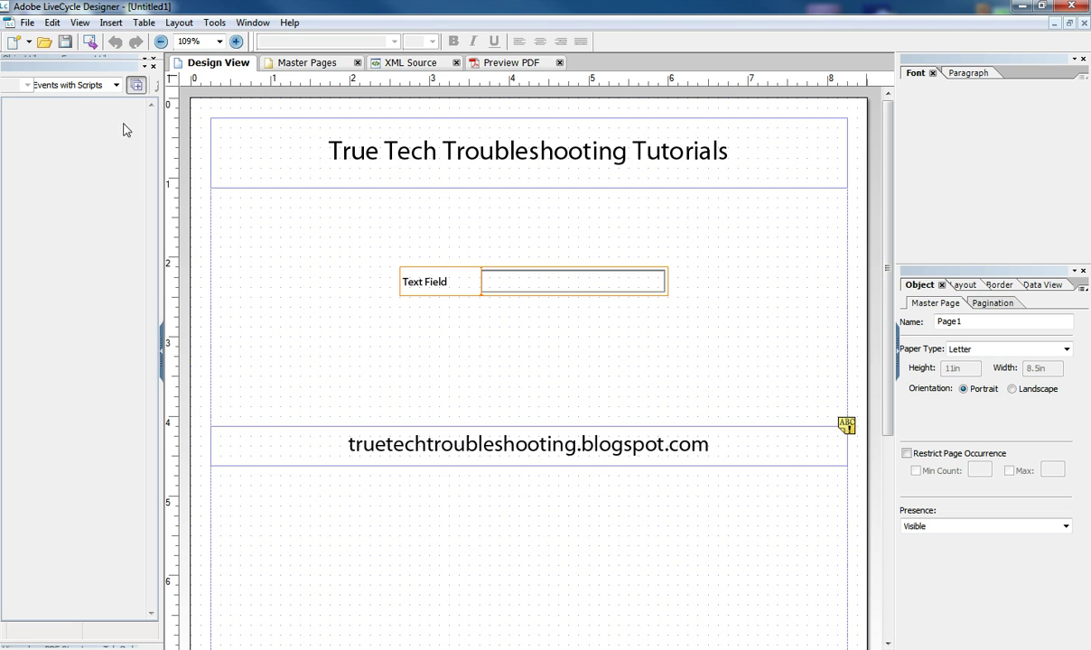
pyautogui.moveTo(94, 63); pyautogui.dragTo(339, 224)
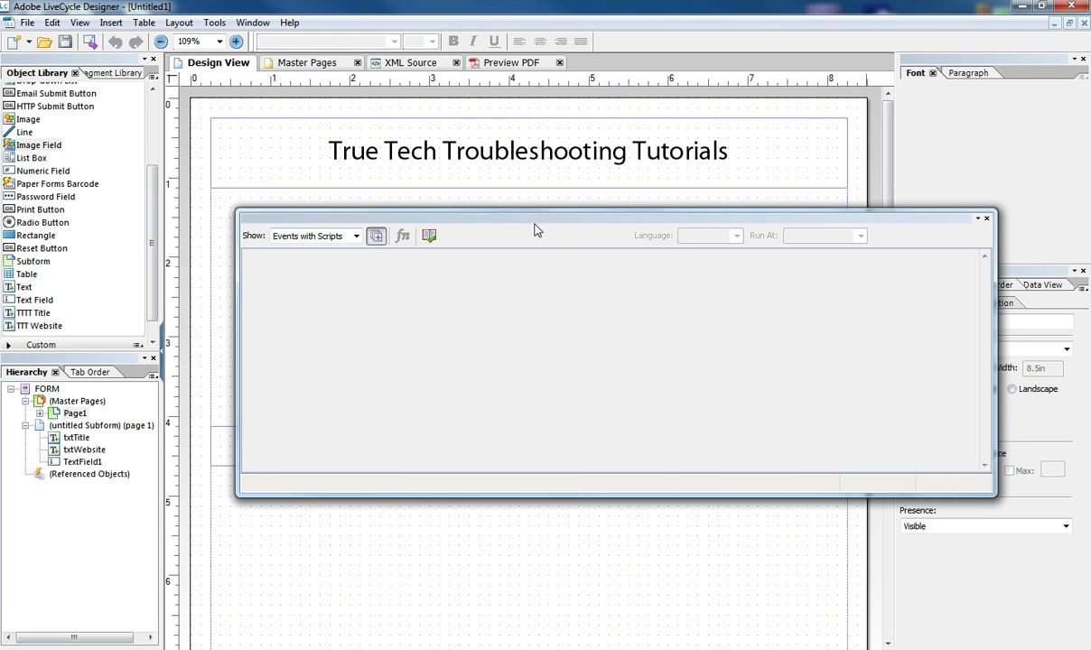
pyautogui.moveTo(535, 231); pyautogui.dragTo(534, 232)
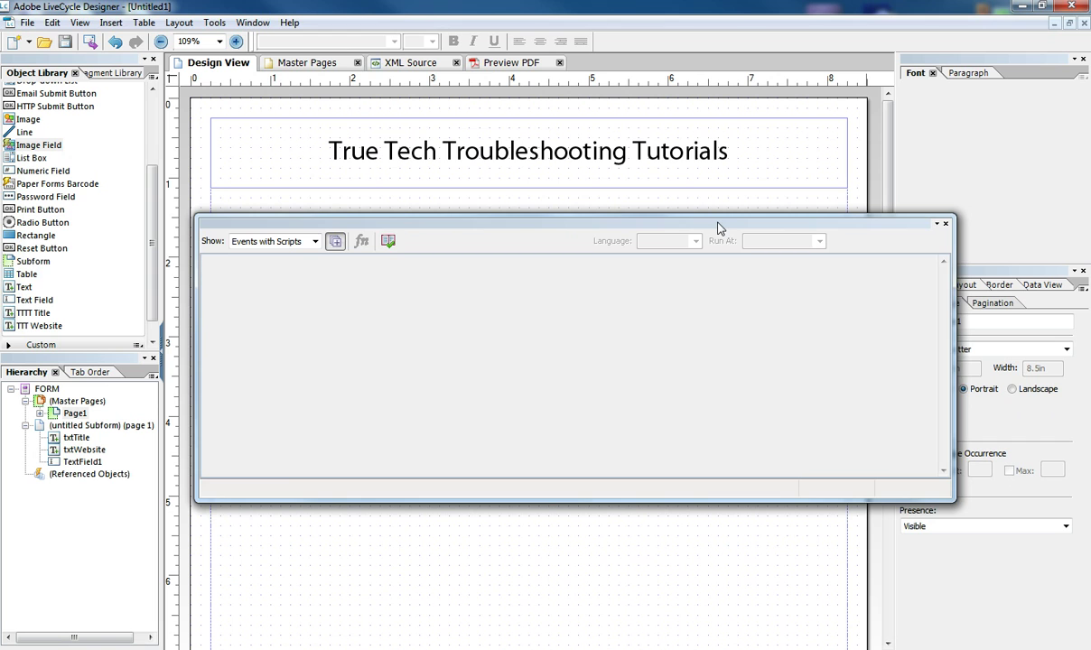
pyautogui.moveTo(718, 228); pyautogui.dragTo(685, 224)
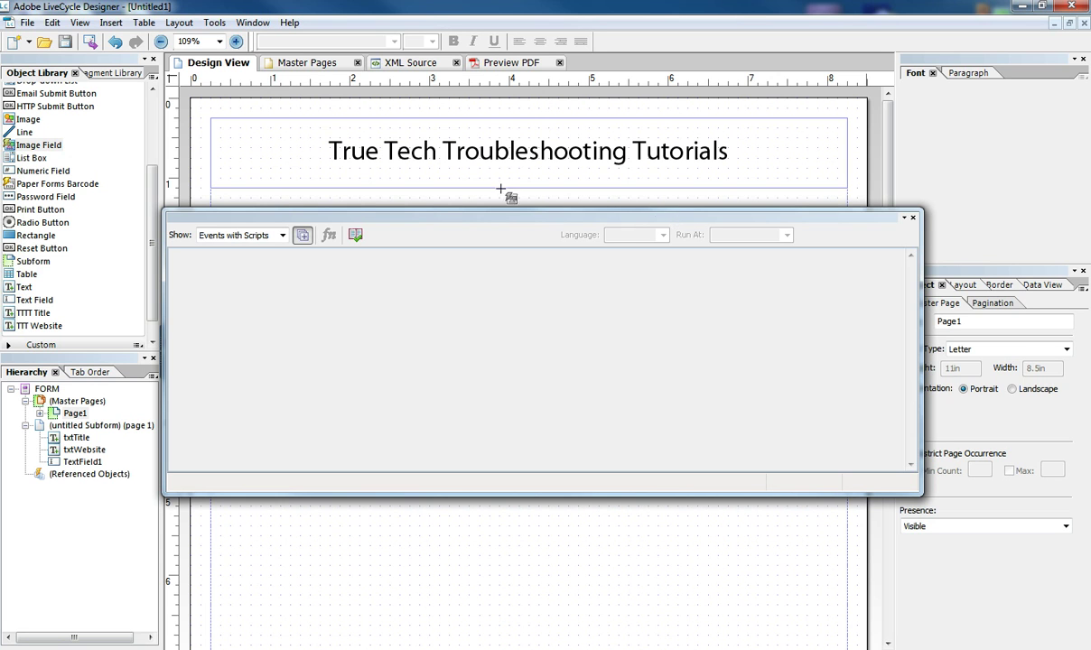
pyautogui.moveTo(748, 222); pyautogui.dragTo(753, 360)
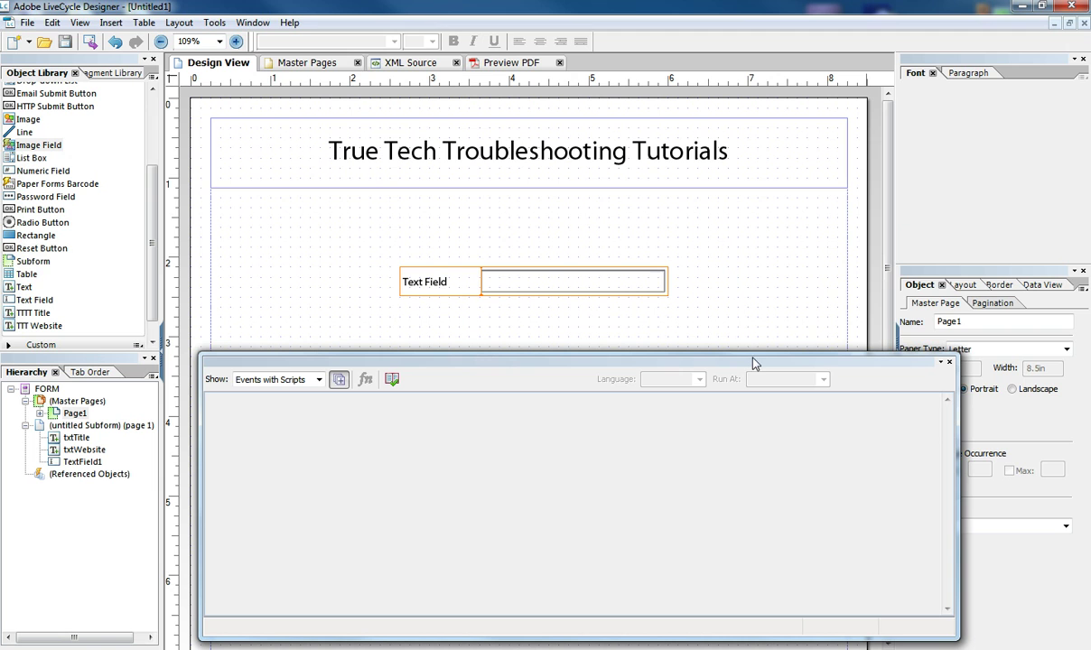
pyautogui.click(506, 291)
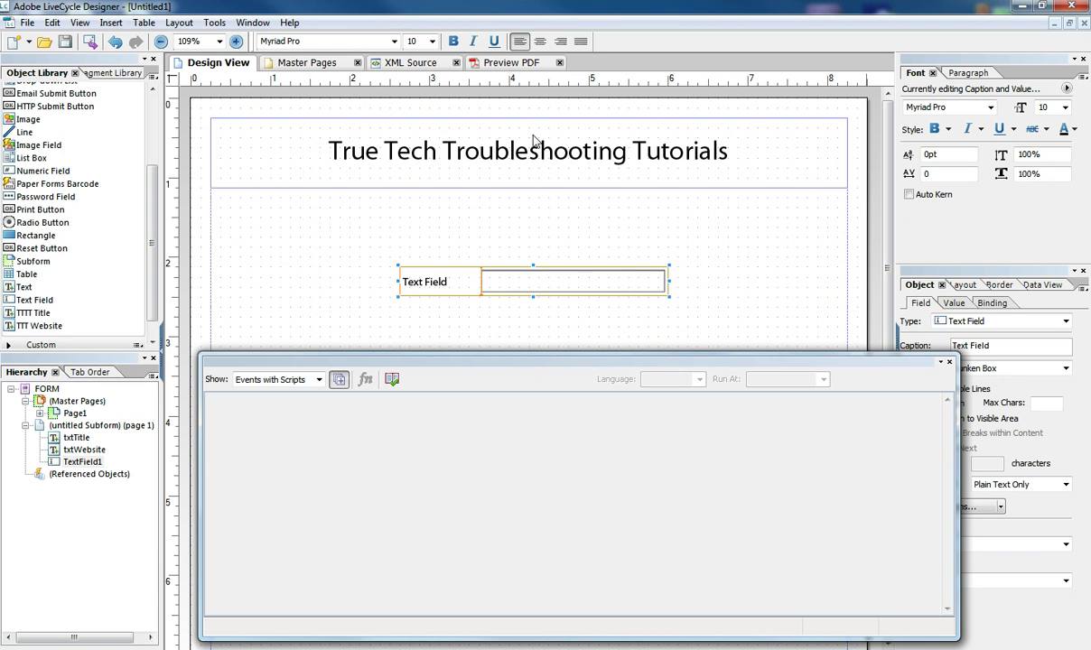
pyautogui.moveTo(533, 65); pyautogui.dragTo(540, 55)
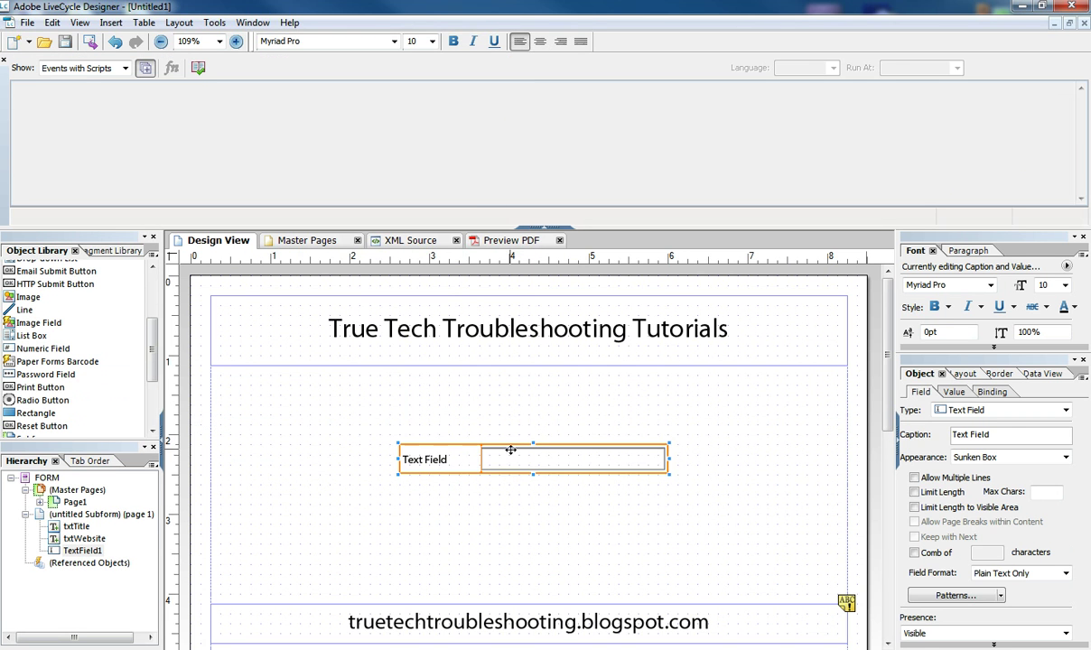
# Collapse the docked Script Editor and expand it again
pyautogui.click(557, 229)
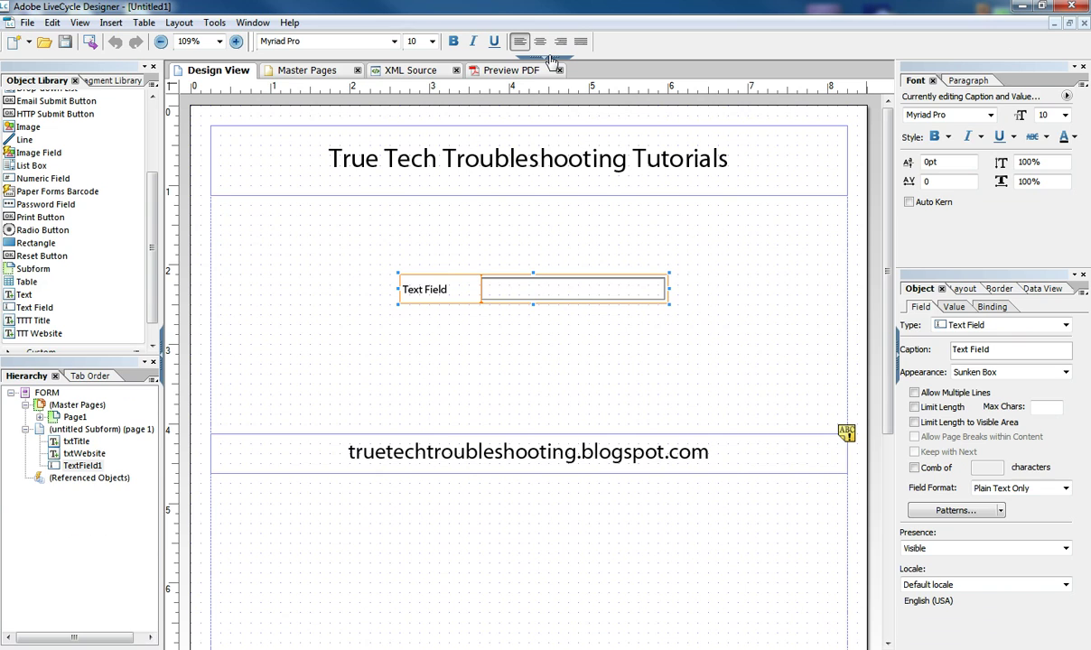
pyautogui.click(521, 53)
pyautogui.click(546, 227)
pyautogui.click(561, 65)
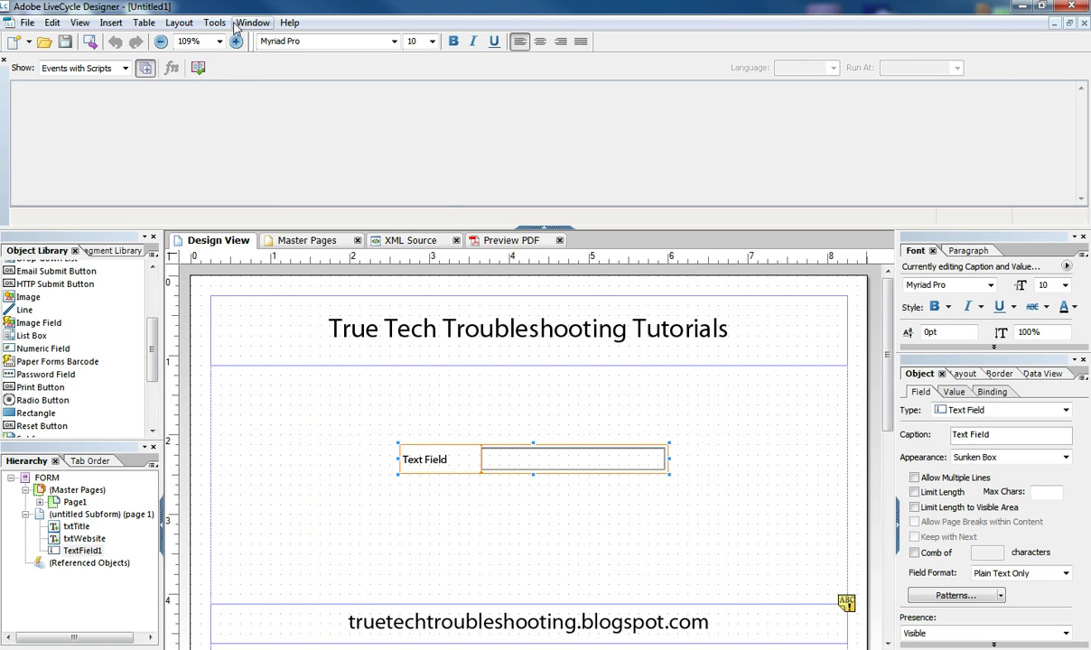
pyautogui.click(252, 22)
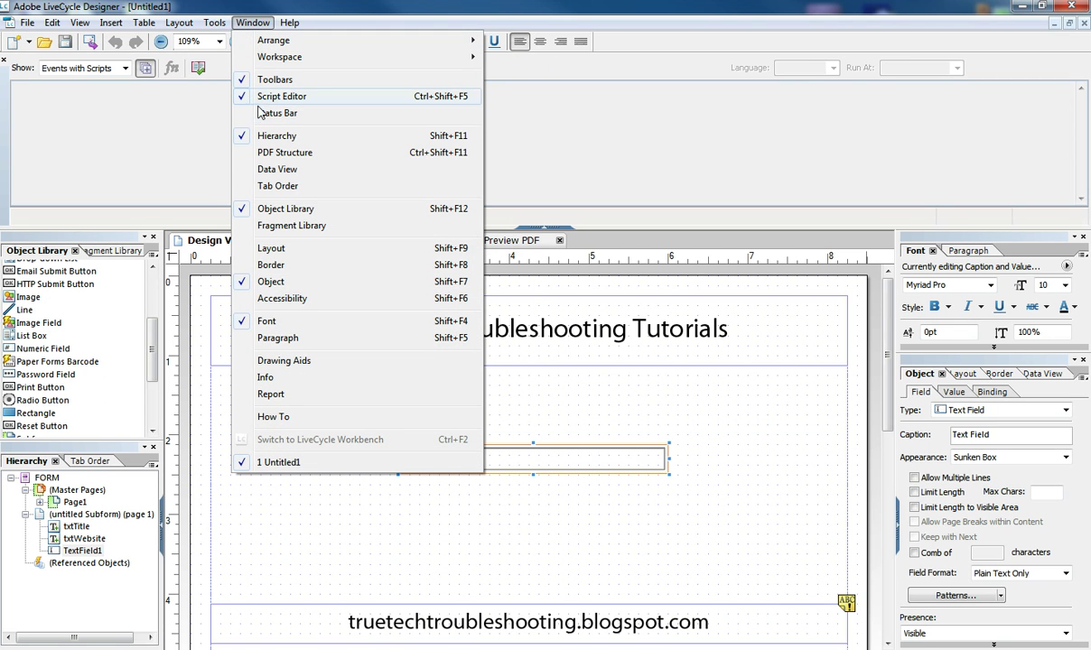
pyautogui.click(600, 417)
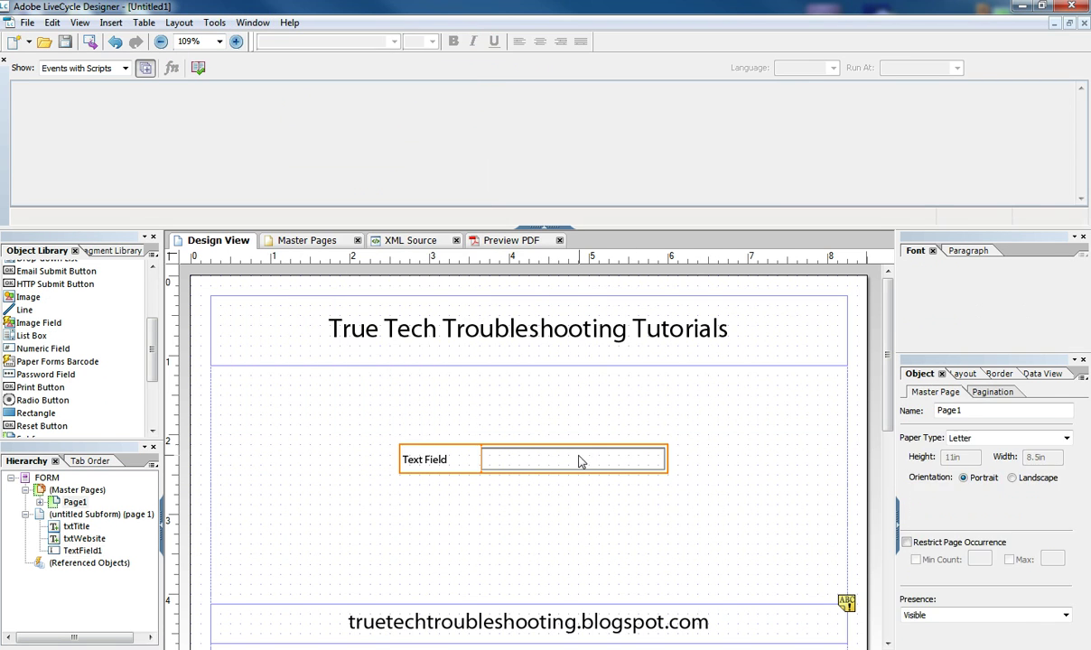
pyautogui.click(566, 454)
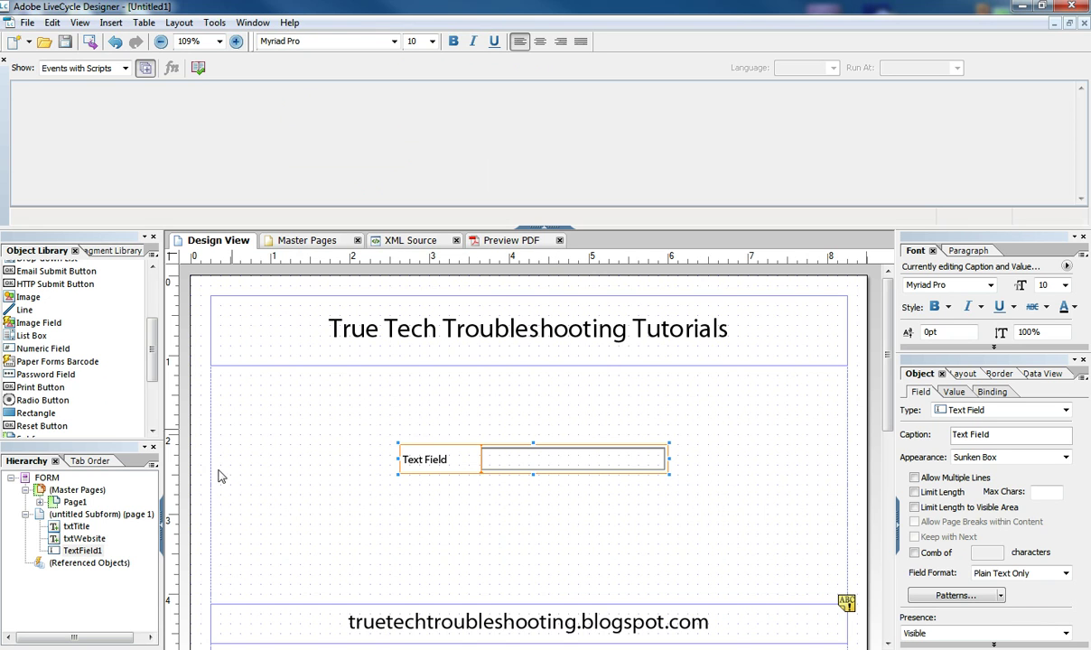
pyautogui.click(214, 288)
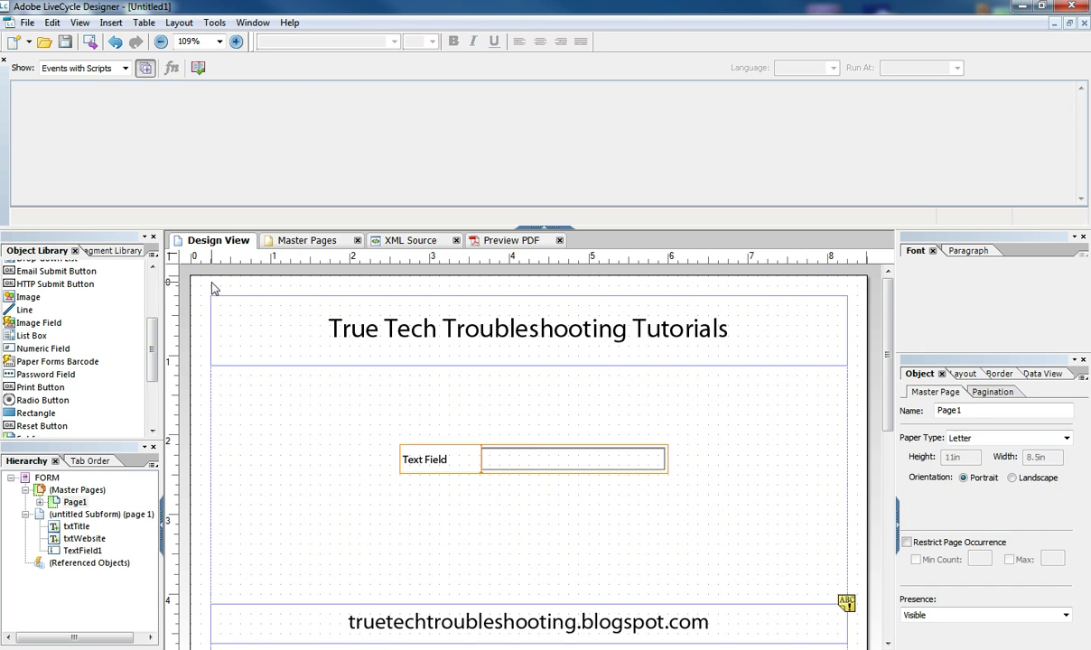
pyautogui.click(67, 489)
pyautogui.click(46, 478)
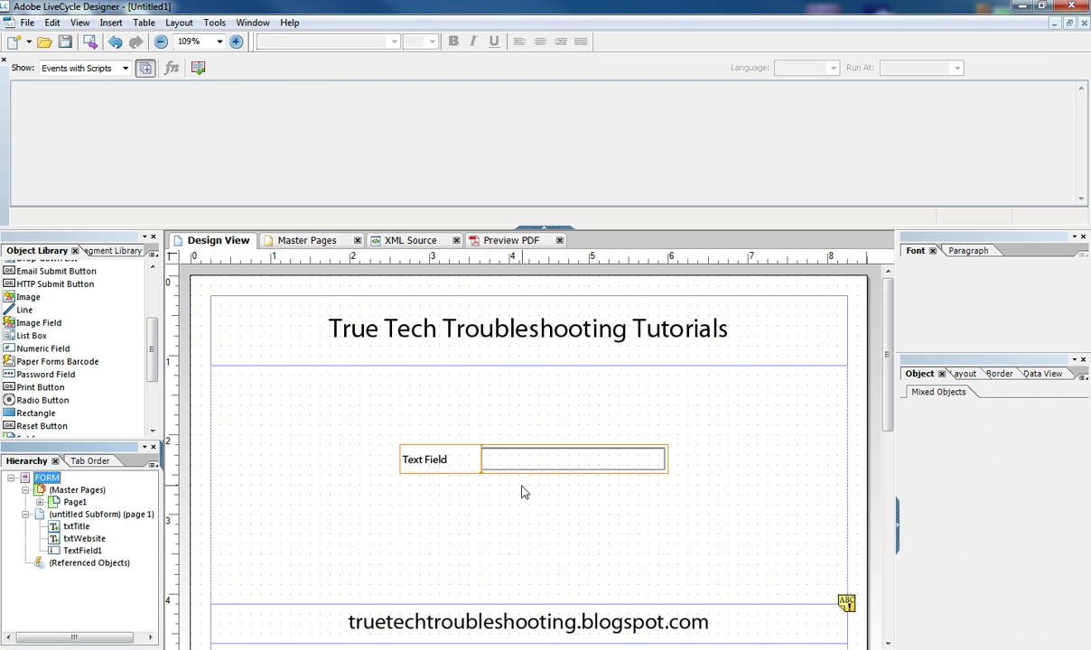
# Select the text field and show its click event in the Script Editor
pyautogui.click(509, 458)
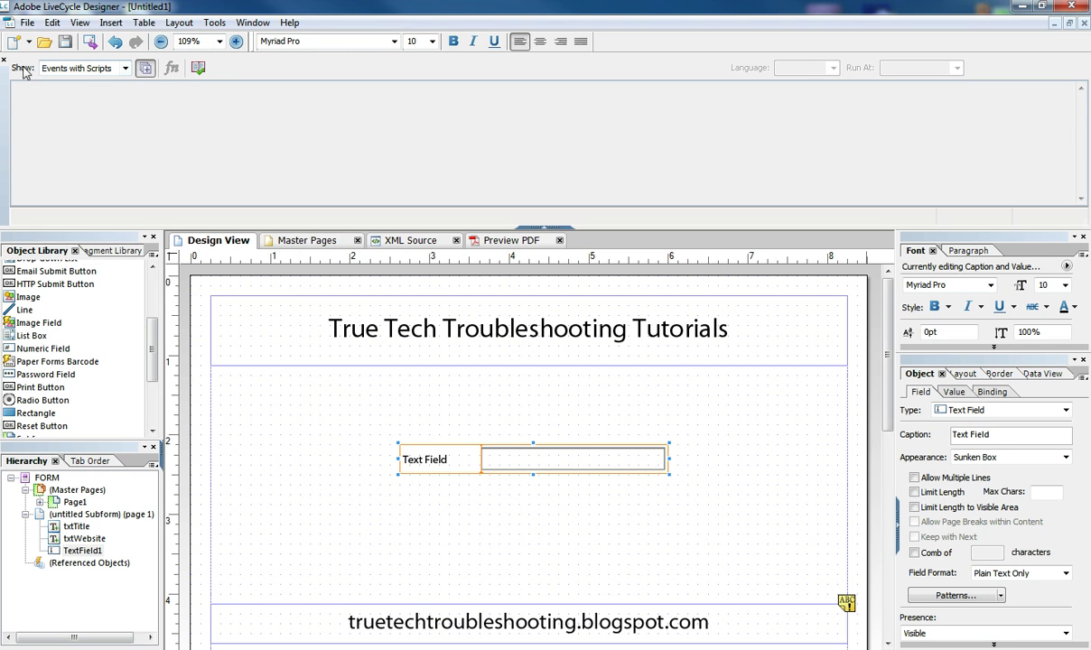
pyautogui.click(124, 69)
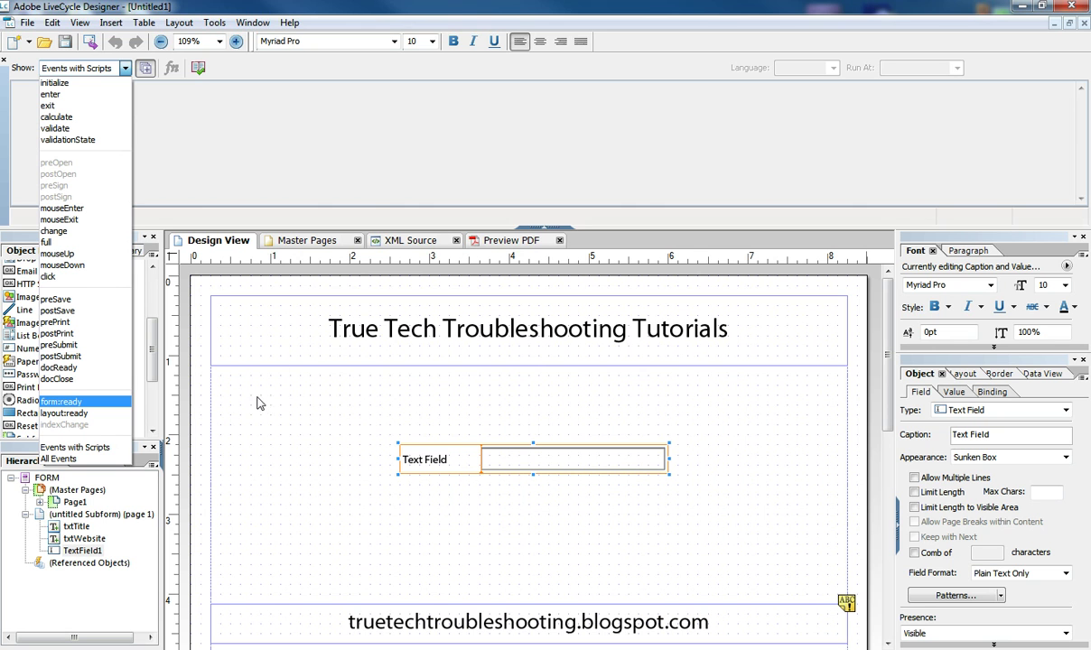
pyautogui.click(495, 452)
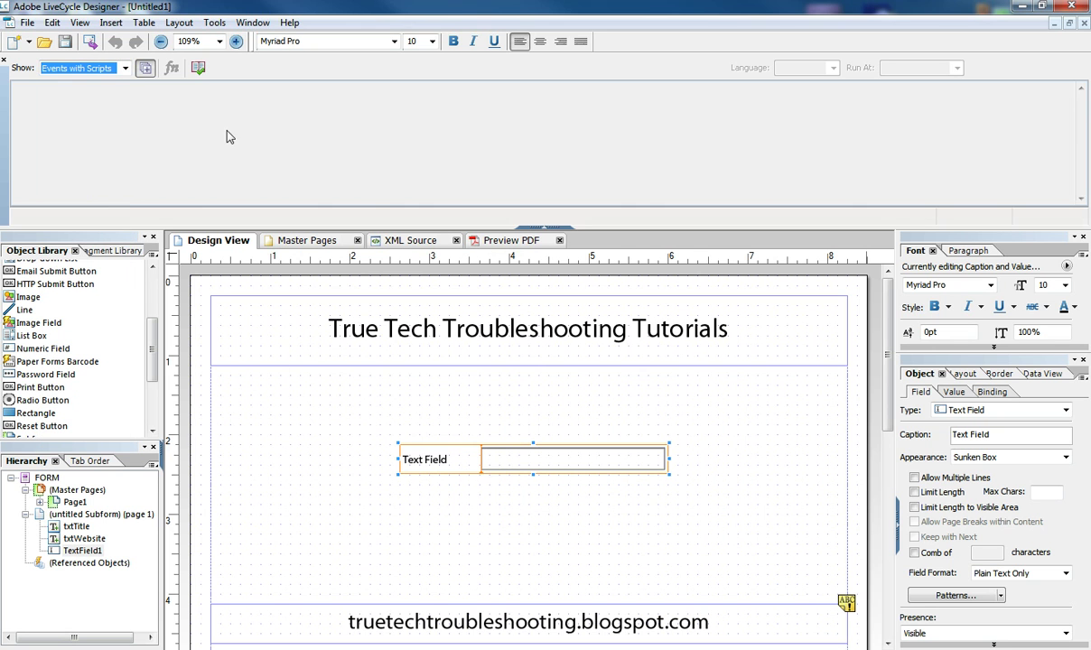
pyautogui.click(125, 68)
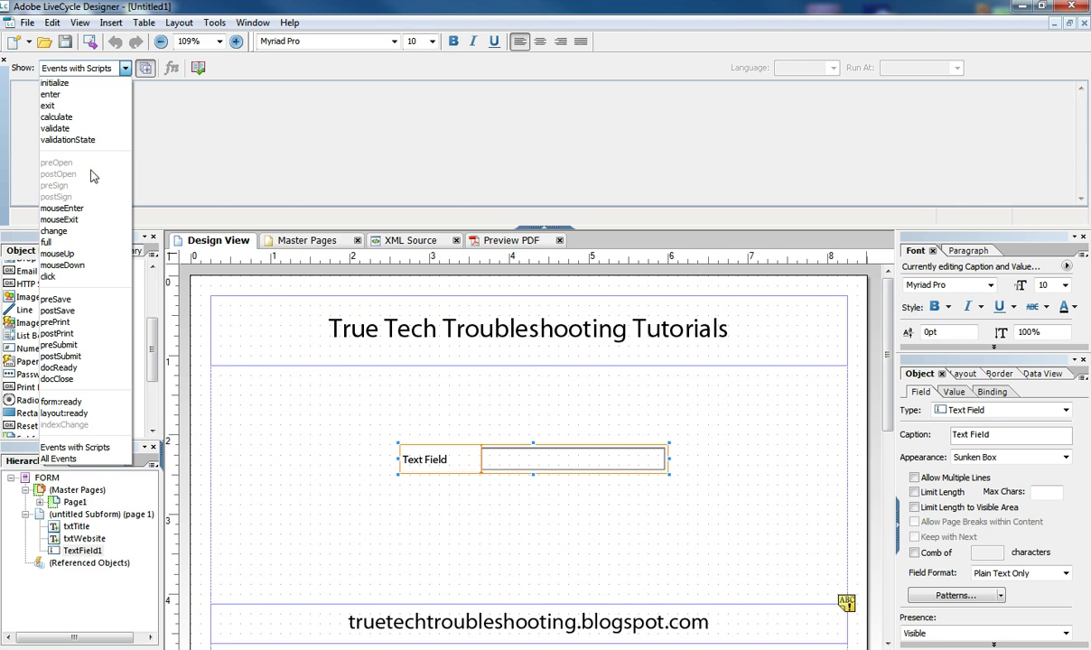
pyautogui.click(53, 277)
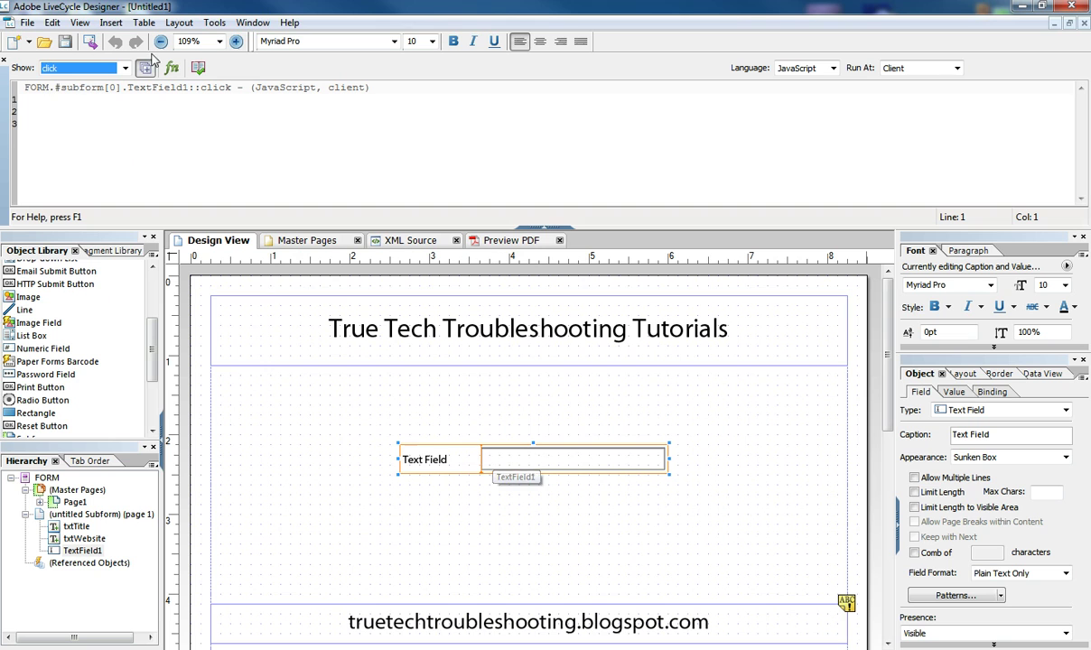
# Rename the untitled subform on page 1 to Main
pyautogui.click(35, 90)
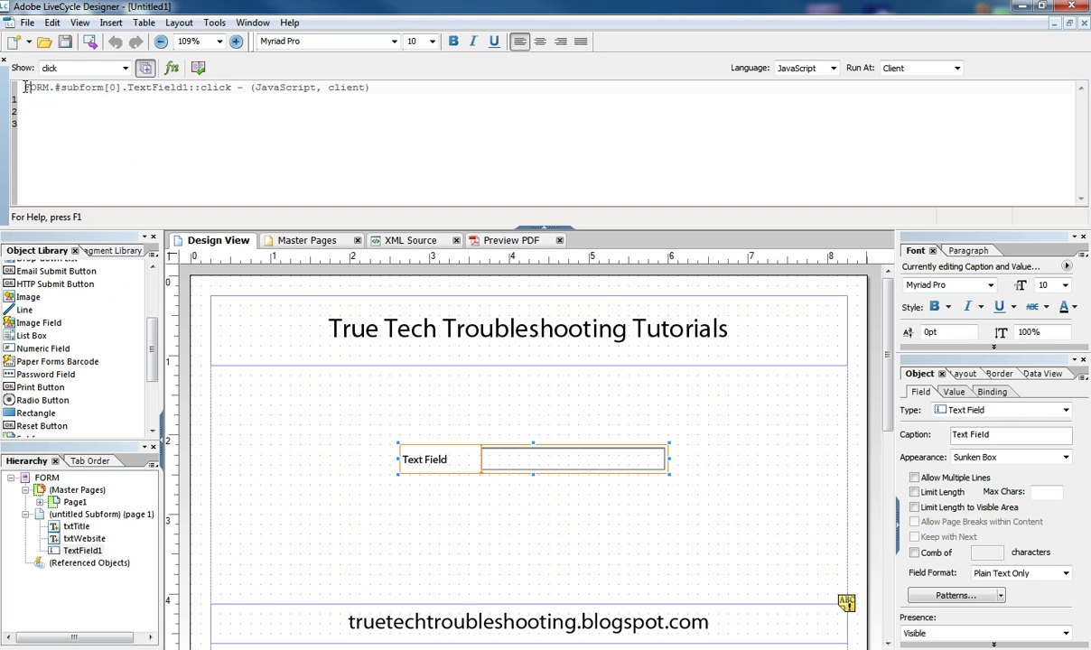
pyautogui.doubleClick(42, 87)
pyautogui.moveTo(66, 88); pyautogui.dragTo(100, 88)
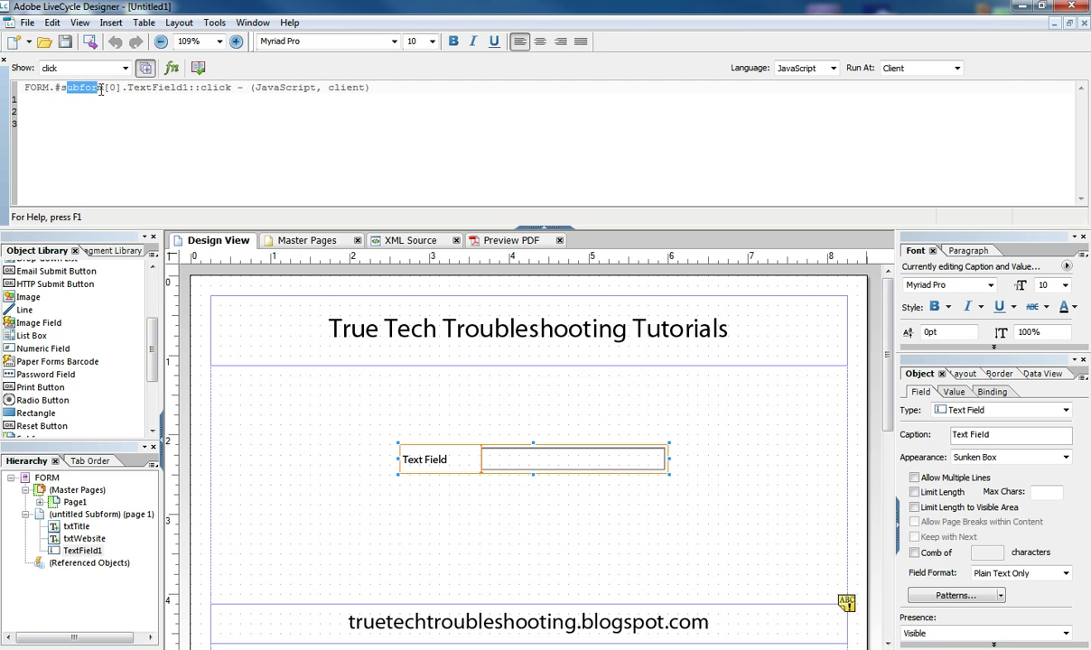
pyautogui.click(80, 516)
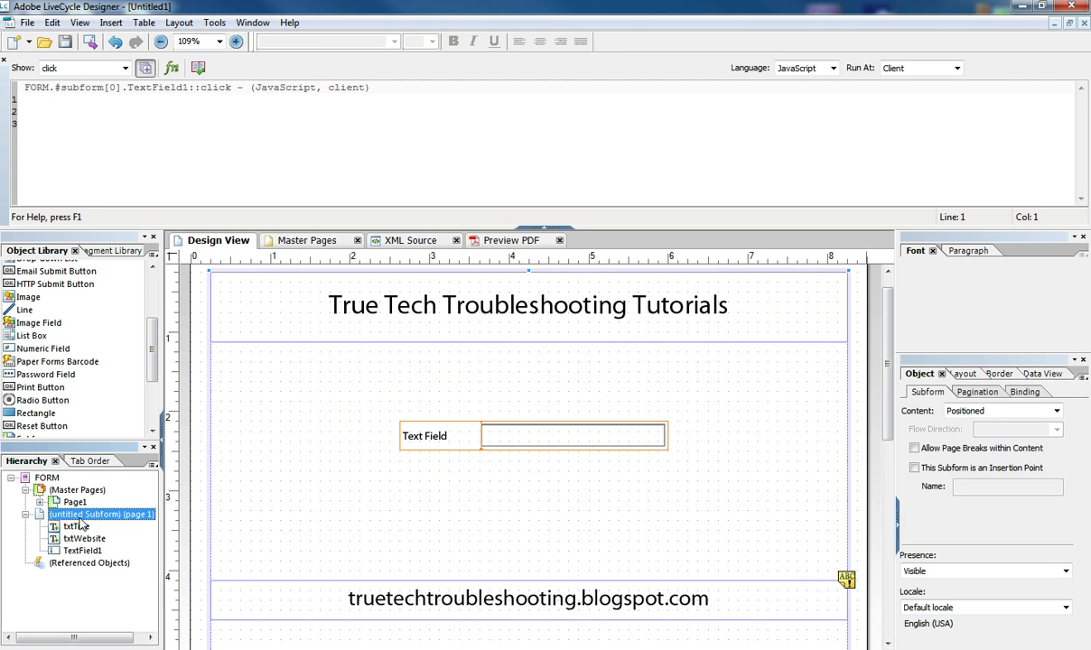
pyautogui.click(79, 519)
pyautogui.write('Main')
pyautogui.press('Return')
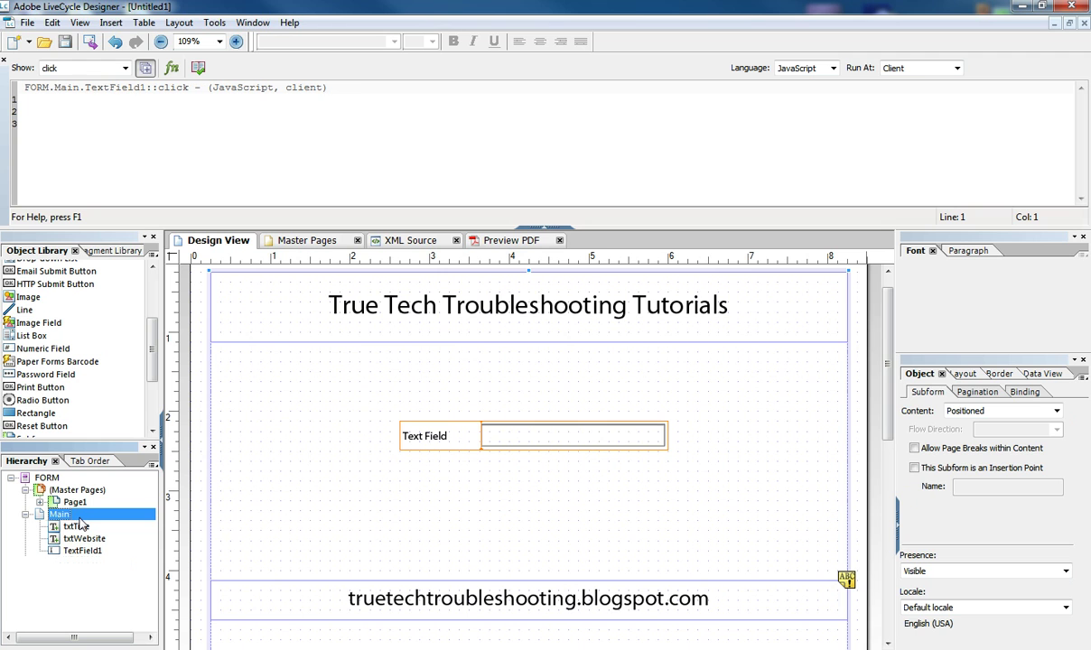
# Set the text field's click script to run at Client, keeping JavaScript as the language, and place the cursor on script line 2
pyautogui.click(567, 444)
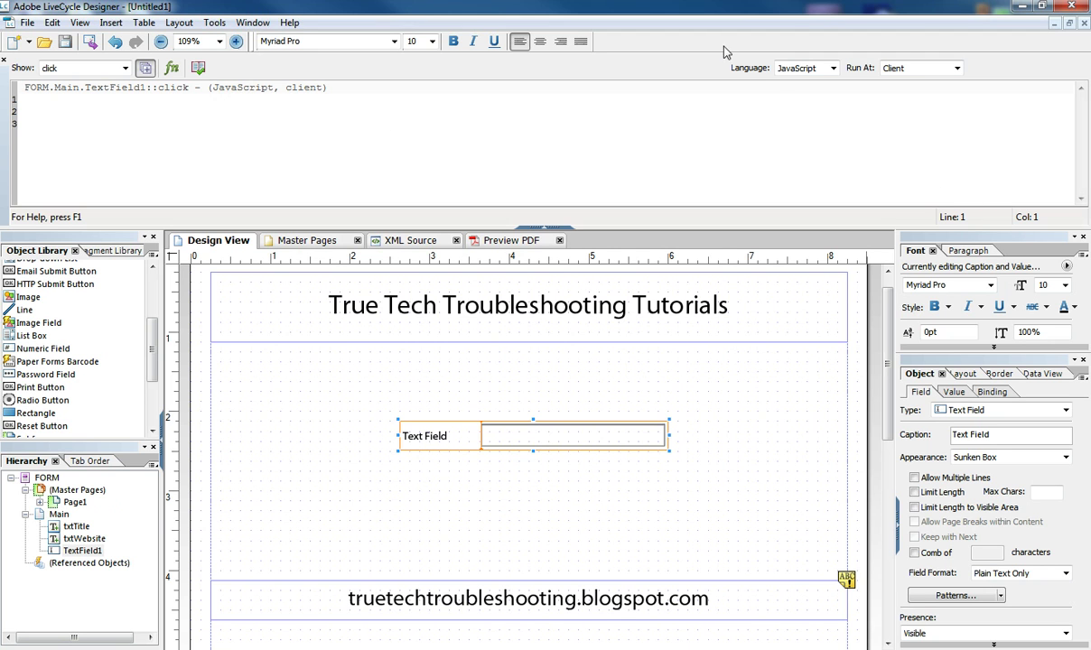
pyautogui.click(835, 69)
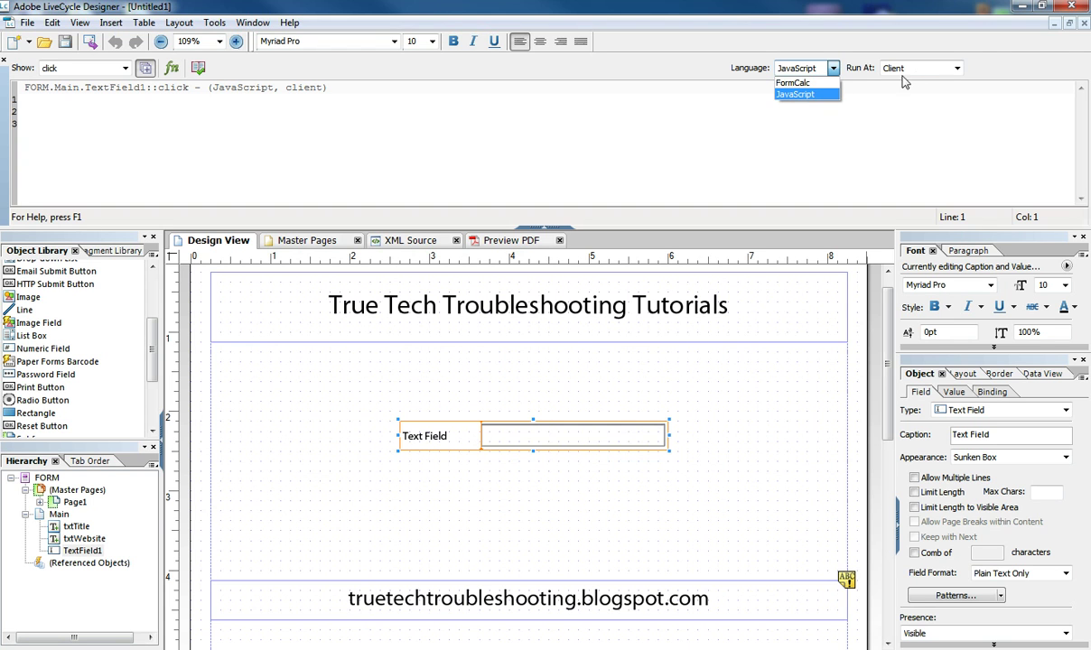
pyautogui.click(872, 69)
pyautogui.click(955, 69)
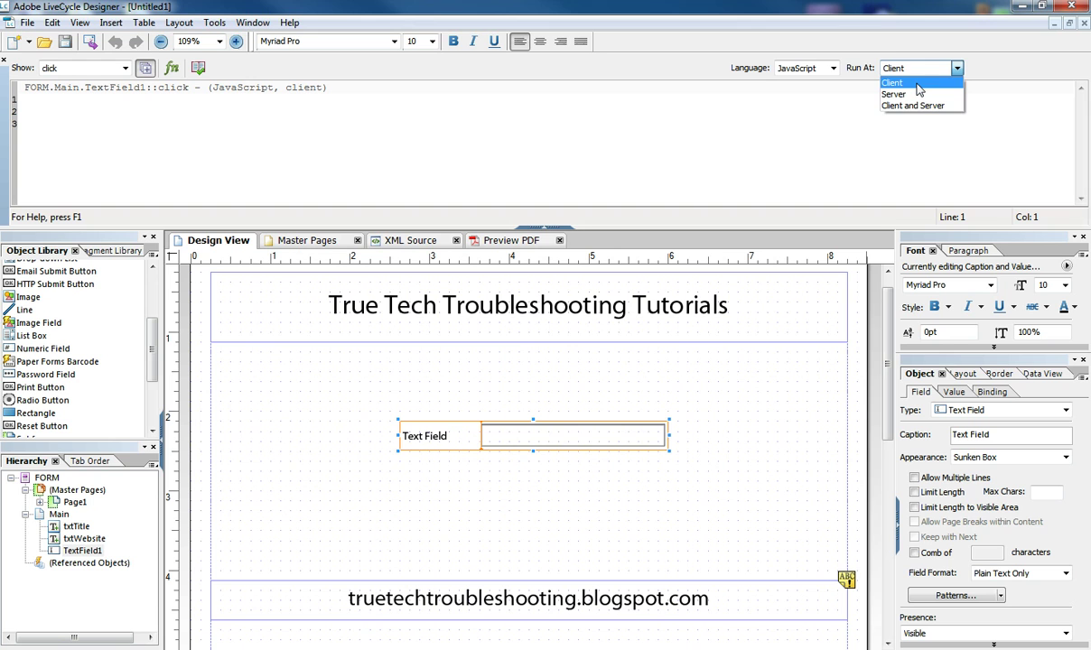
pyautogui.click(918, 84)
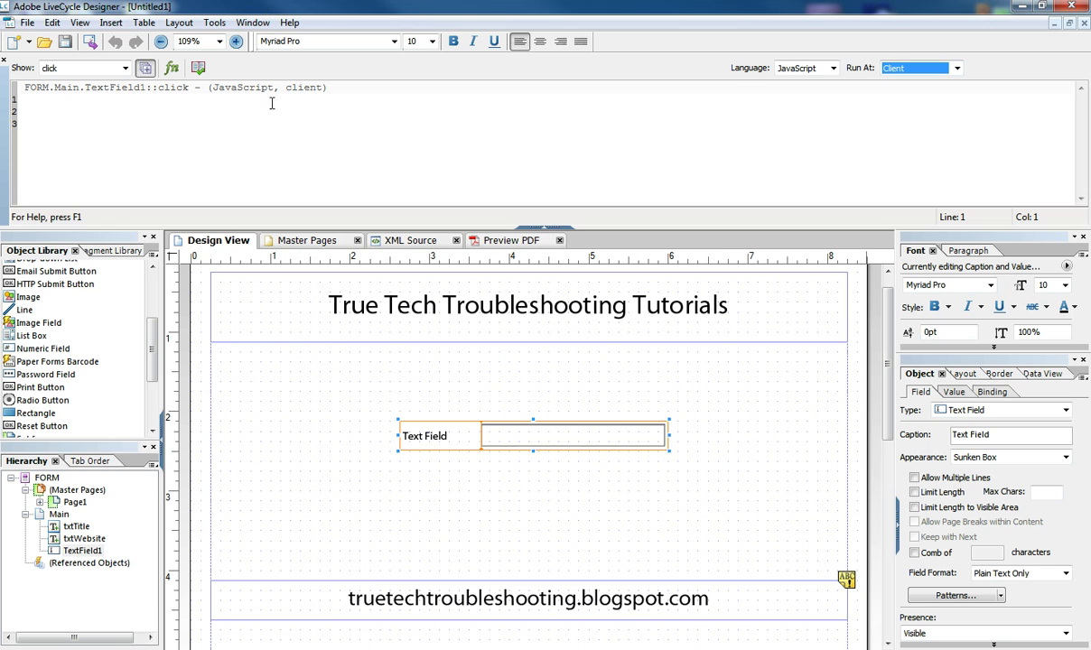
pyautogui.click(81, 111)
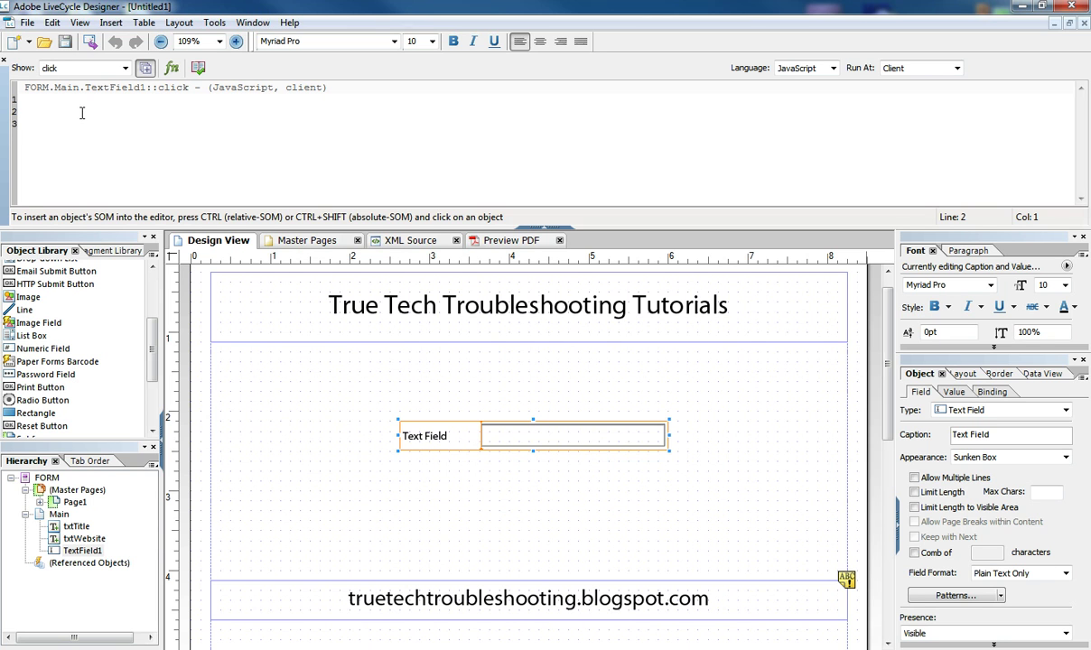
# Write the statement this.rawValue = 111; on line 2 of the text field's click script
pyautogui.write('this.')
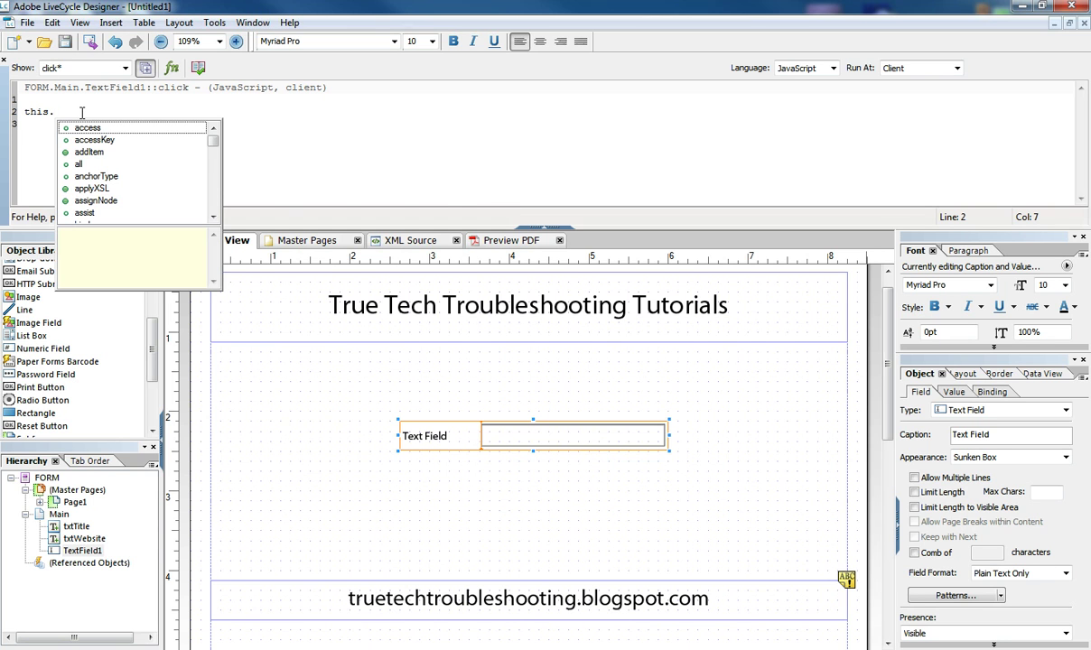
pyautogui.write('raw')
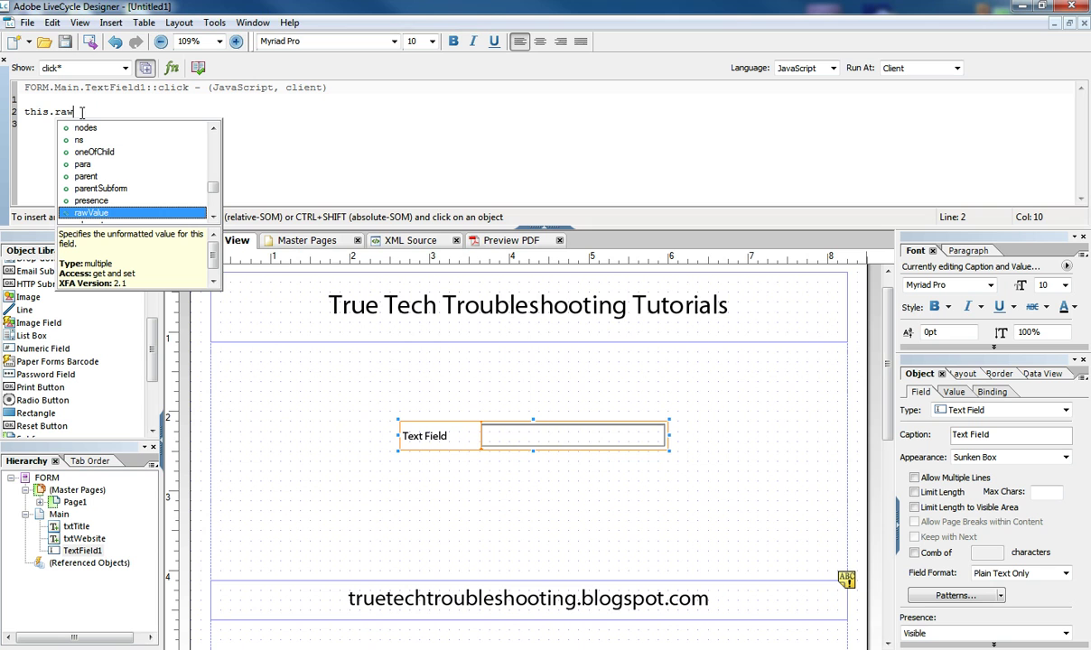
pyautogui.write('Value')
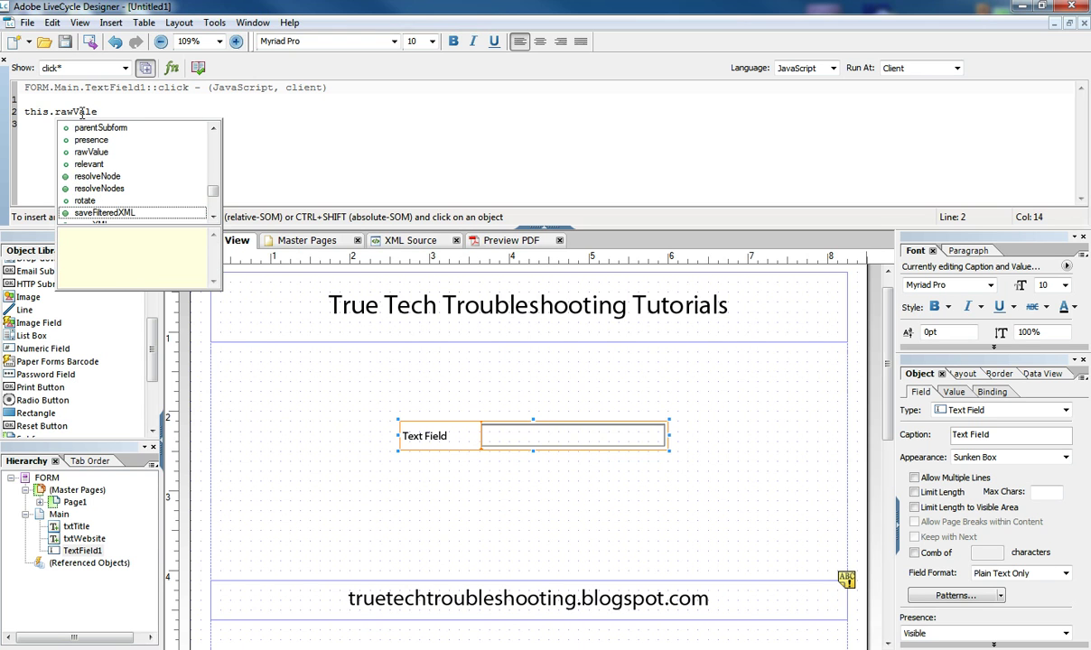
pyautogui.press('BackSpace')
pyautogui.write('ue = ')
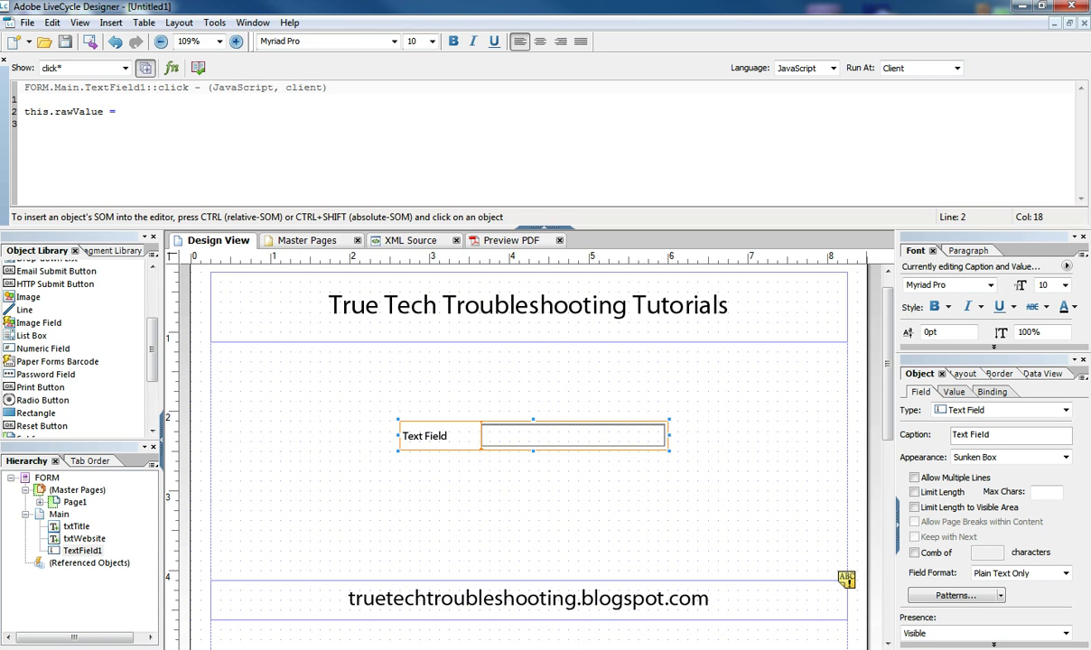
pyautogui.write('111')
pyautogui.write(';')
# Enclose the value 111 in double quotes and check the script's syntax
pyautogui.click(124, 113)
pyautogui.write('"')
pyautogui.press('Right')
pyautogui.press('Right')
pyautogui.press('Right')
pyautogui.write('"')
pyautogui.click(159, 133)
pyautogui.click(199, 72)
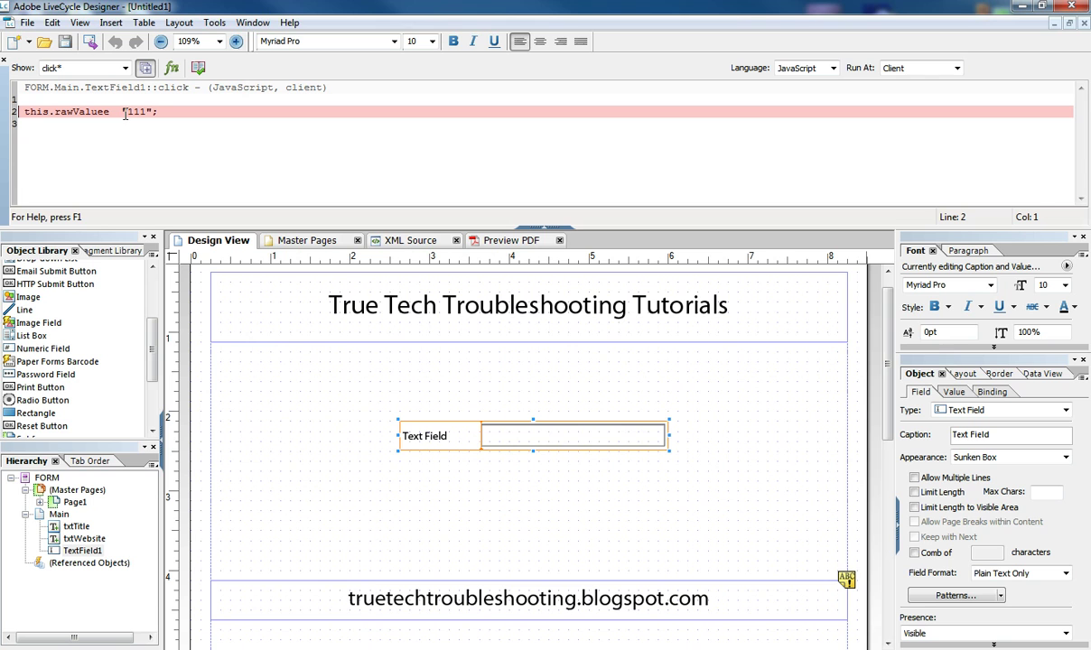
# Correct line 2 to read this.rawValue = "111"; and recheck the script's syntax
pyautogui.click(108, 112)
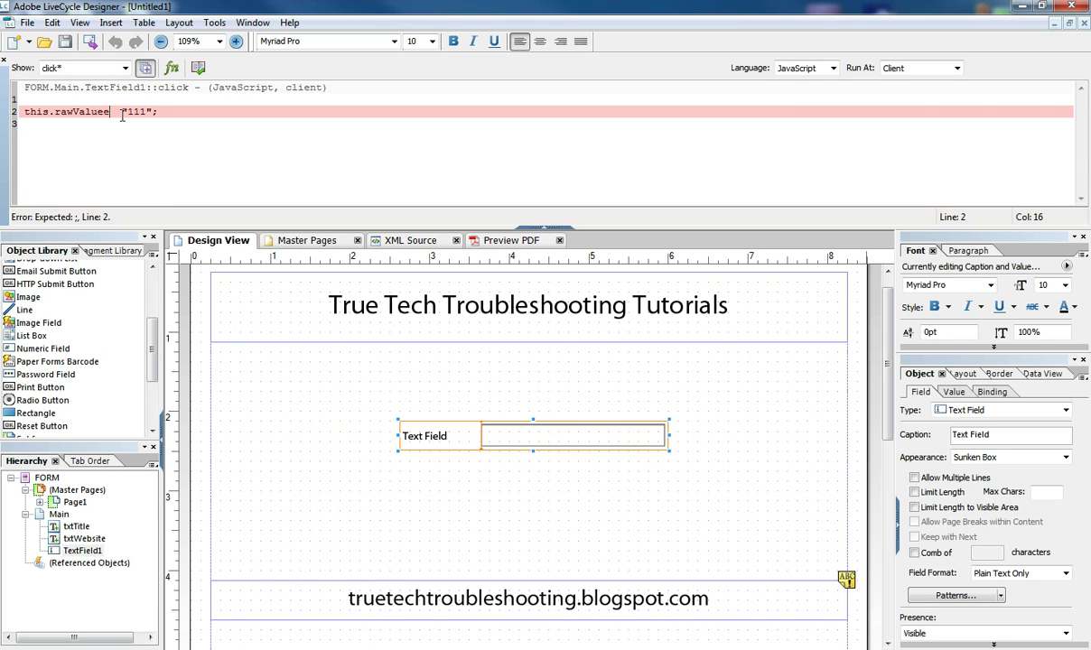
pyautogui.write('=')
pyautogui.press('Delete')
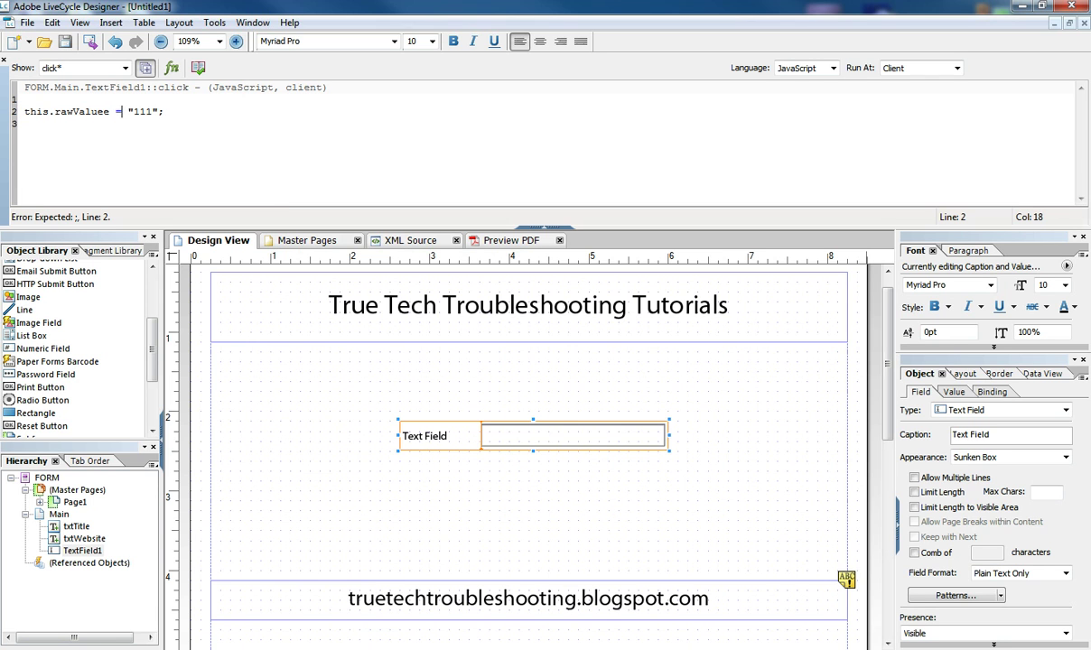
pyautogui.press('Left')
pyautogui.press('Left')
pyautogui.press('Left')
pyautogui.press('BackSpace')
pyautogui.click(198, 68)
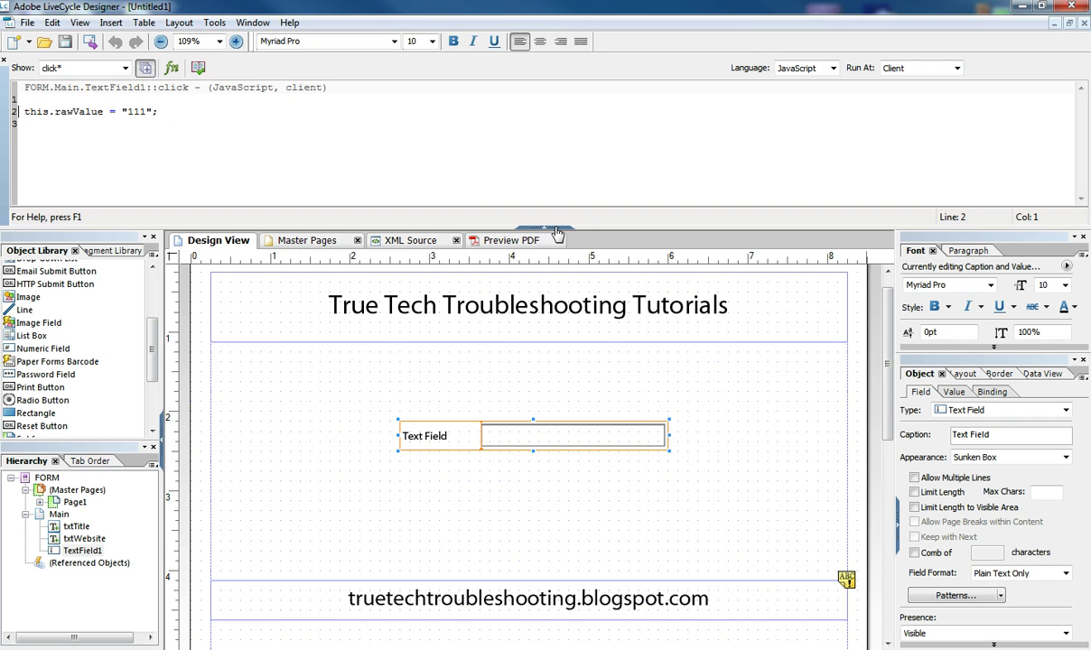
# Preview the form as a PDF and activate the text field to test its click script
pyautogui.click(557, 233)
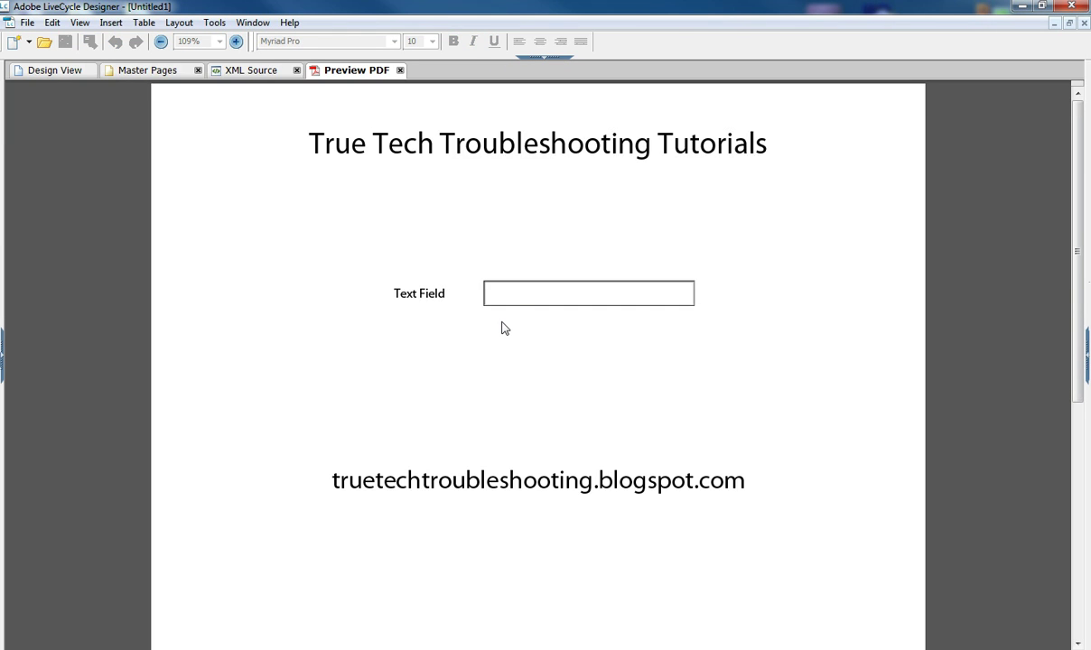
pyautogui.click(502, 297)
pyautogui.write('111";')
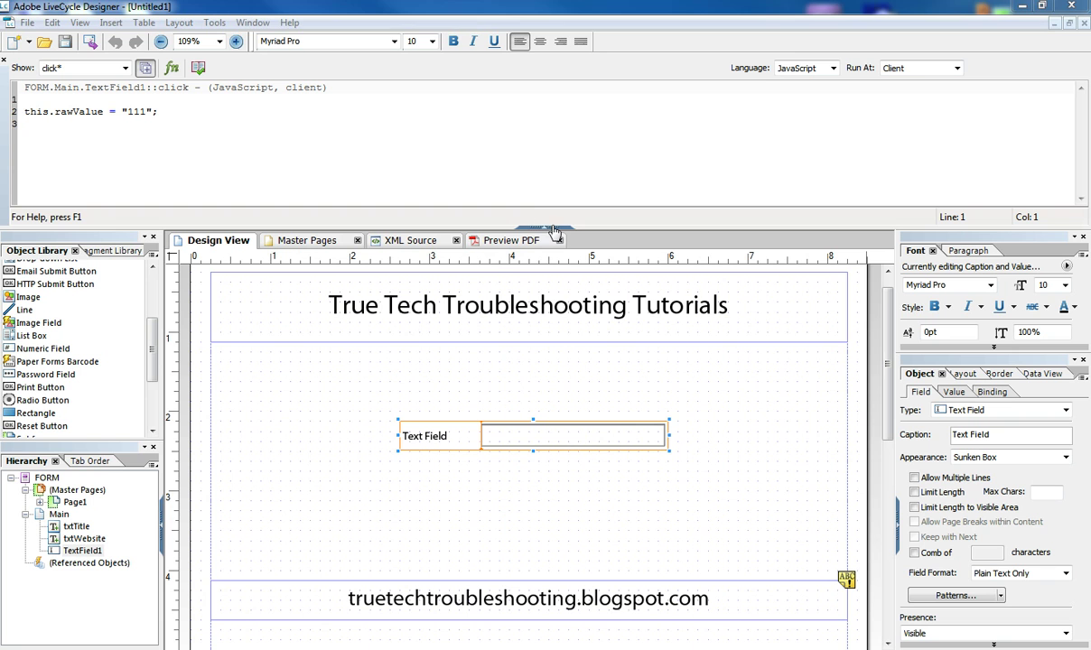
# Collapse the Script Editor and examine FORM, Main, txtTitle and txtWebsite in the form's hierarchy
pyautogui.click(554, 229)
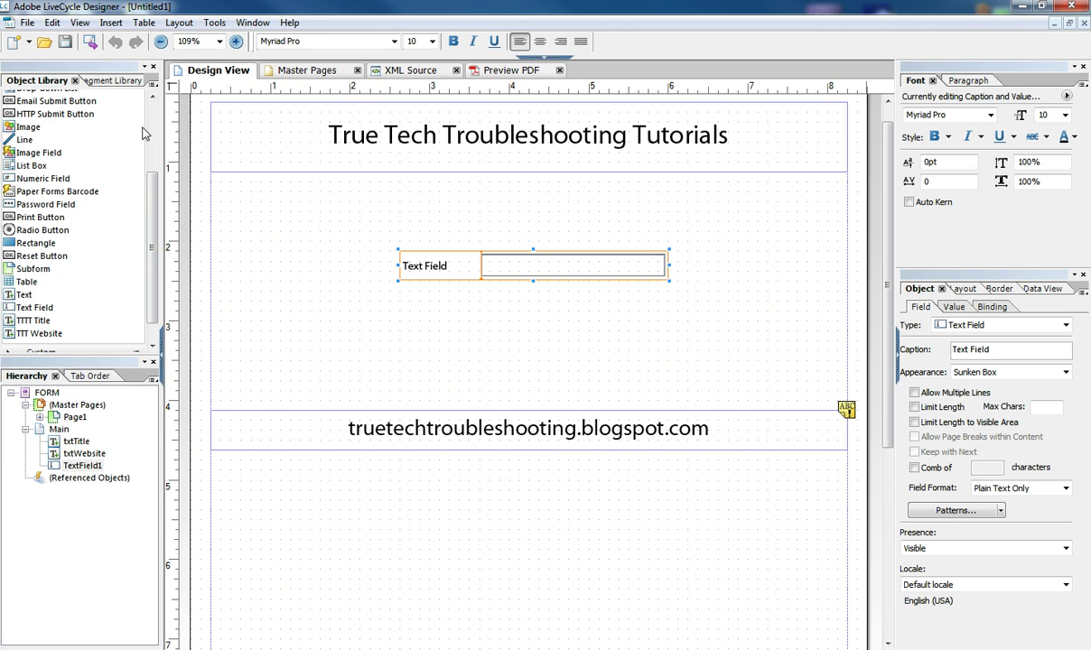
pyautogui.click(48, 395)
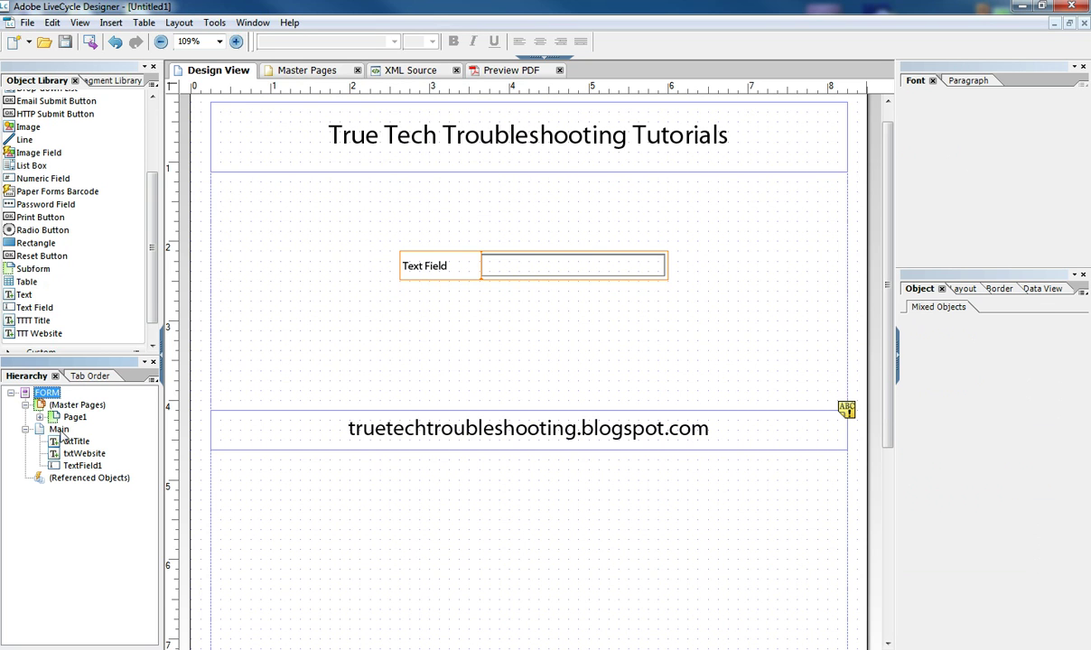
pyautogui.click(59, 430)
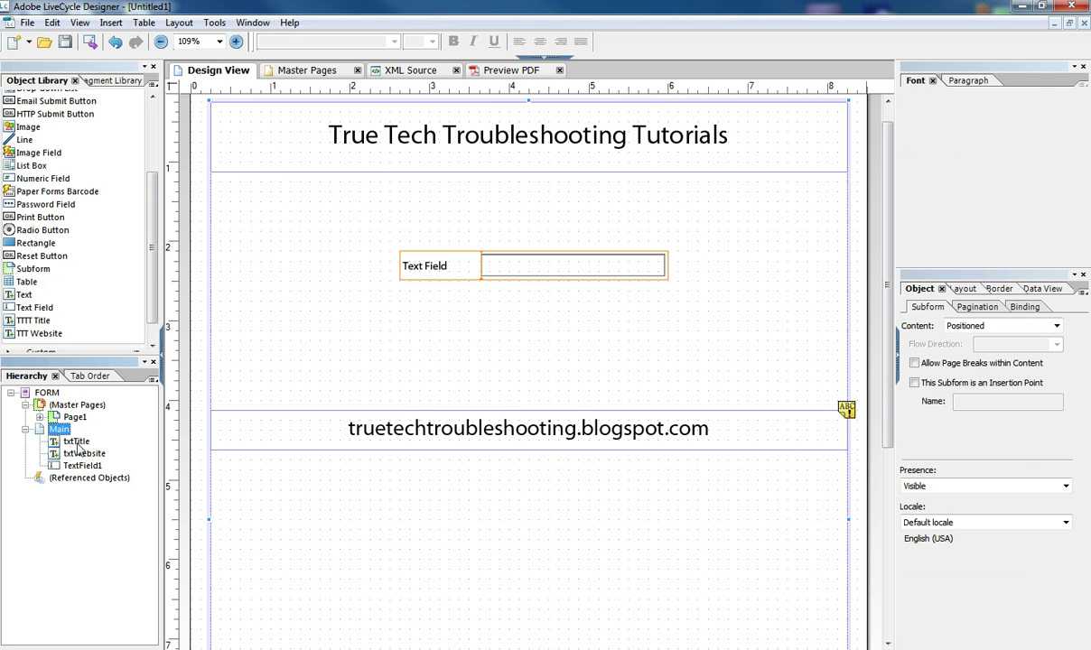
pyautogui.click(76, 441)
pyautogui.click(75, 452)
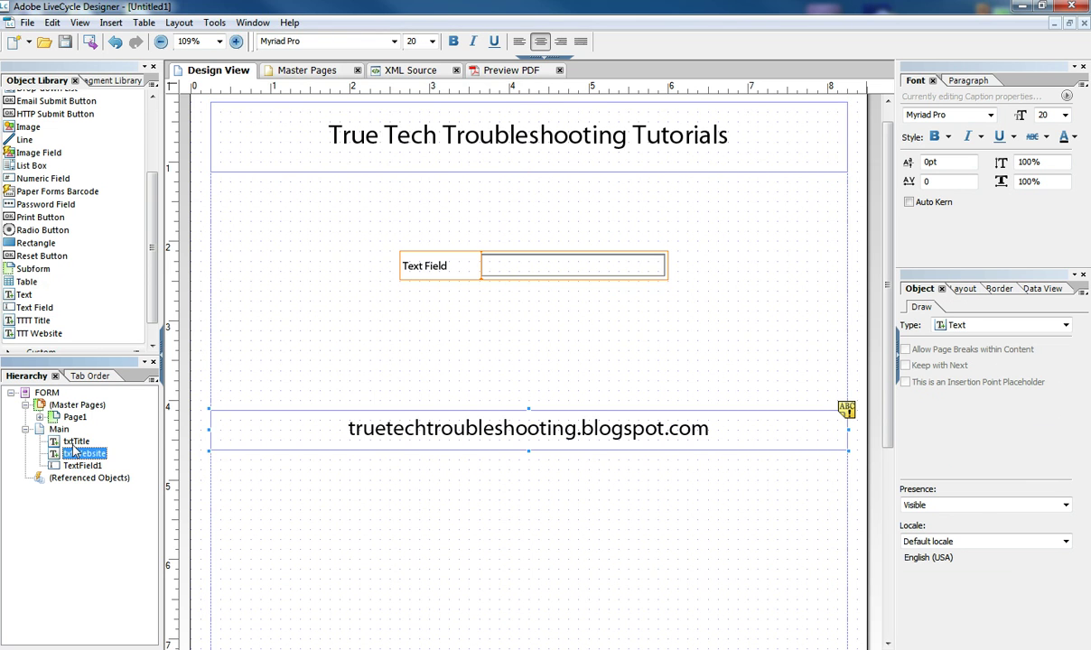
pyautogui.click(76, 441)
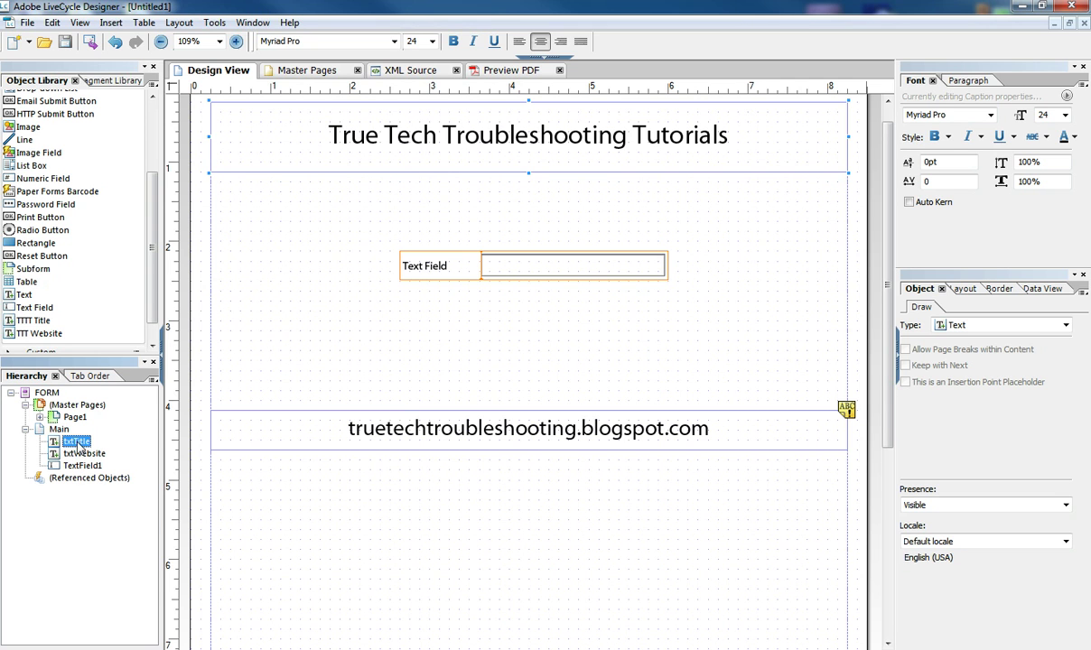
# Rename the text field TextField1 to txtClicker in the hierarchy
pyautogui.click(86, 466)
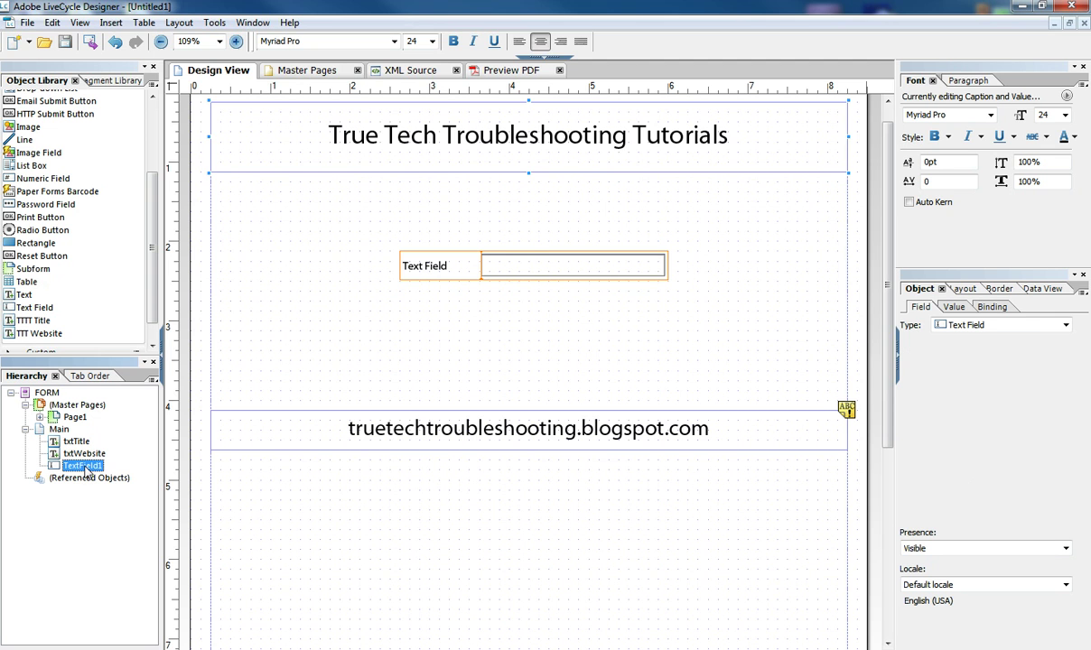
pyautogui.click(86, 466)
pyautogui.write('txtCli')
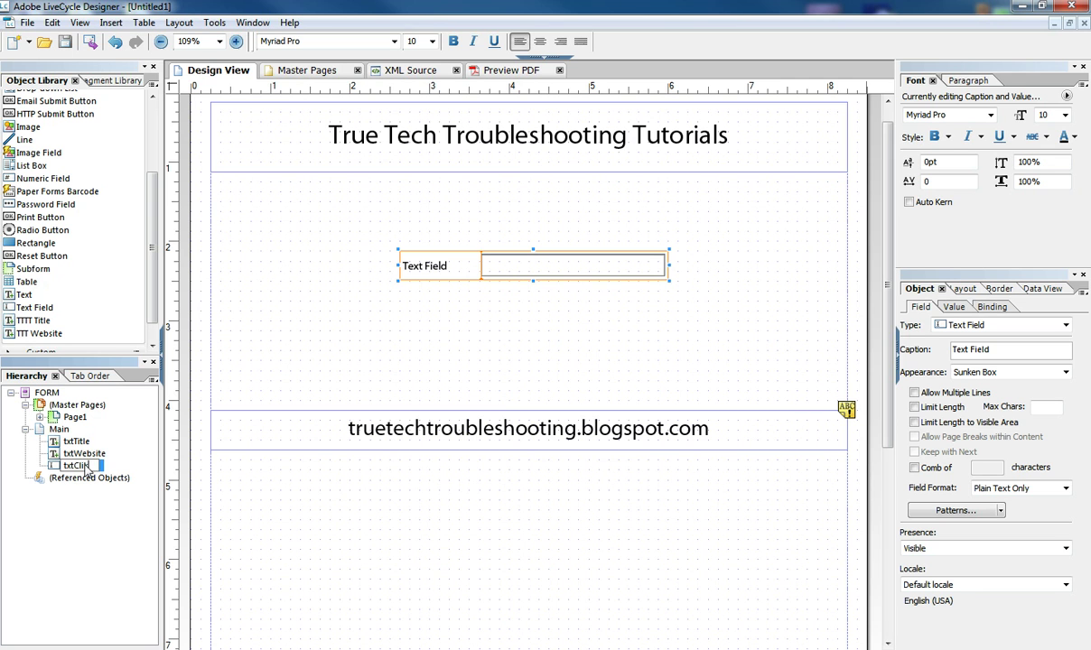
pyautogui.write('cker')
pyautogui.click(79, 442)
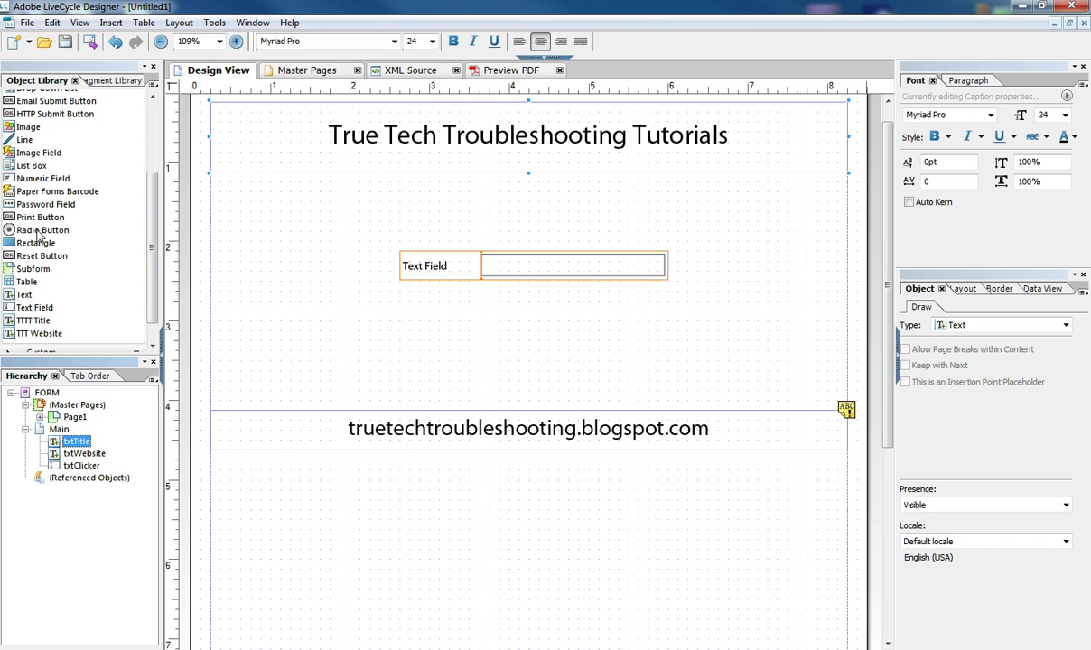
# Add a check box from the object library to the form, below and to the left of the text field
pyautogui.moveTo(152, 185); pyautogui.dragTo(154, 113)
pyautogui.click(36, 101)
pyautogui.moveTo(36, 101); pyautogui.dragTo(304, 316)
# Rename the new check box to cbYes and change its caption to Yes
pyautogui.click(83, 478)
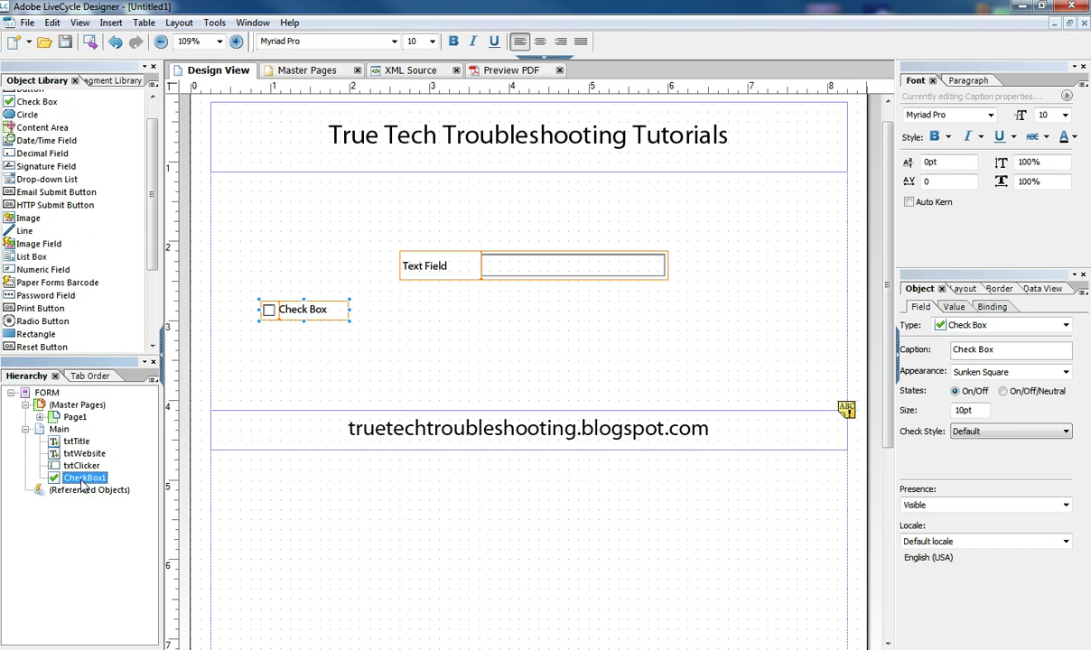
pyautogui.click(79, 477)
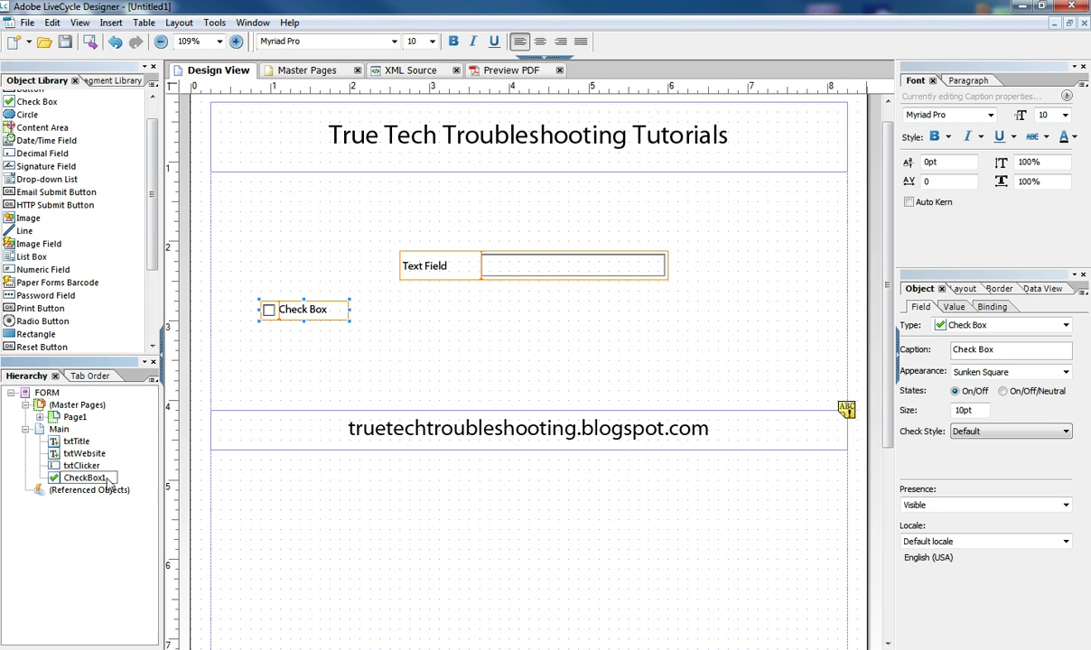
pyautogui.moveTo(109, 478); pyautogui.dragTo(58, 480)
pyautogui.write('cbYes')
pyautogui.press('Return')
pyautogui.doubleClick(301, 310)
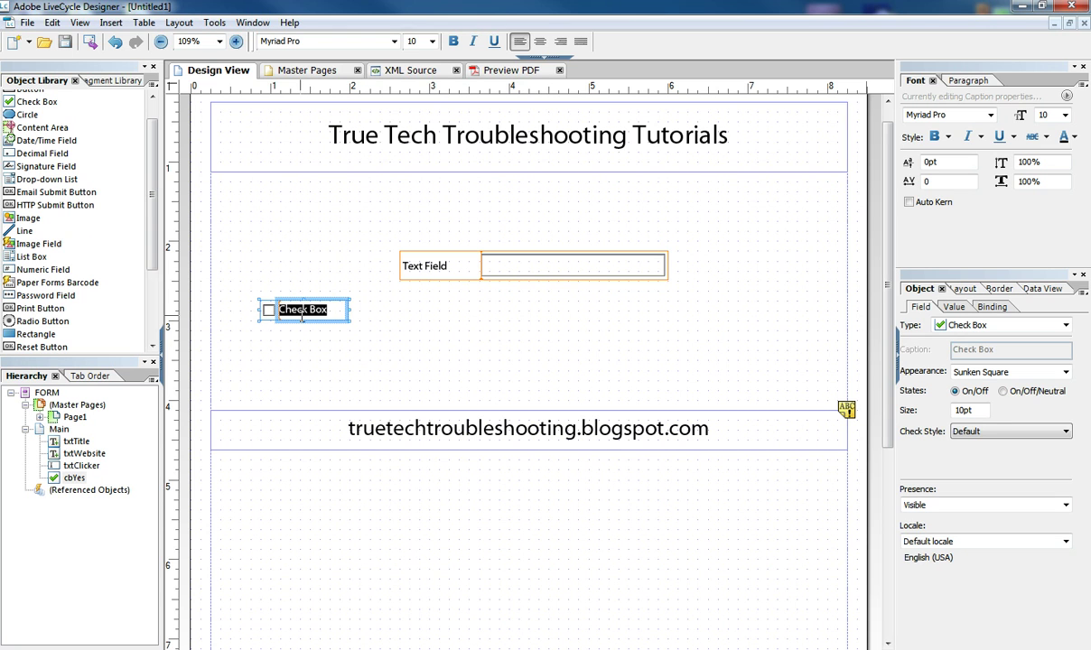
pyautogui.write('Yes')
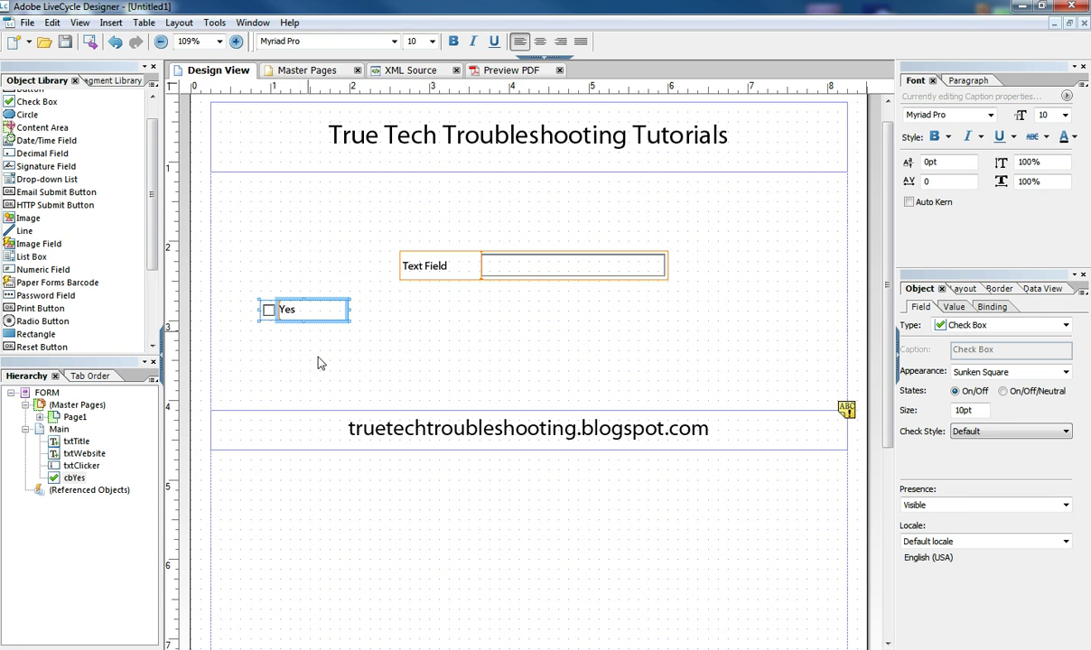
pyautogui.click(321, 362)
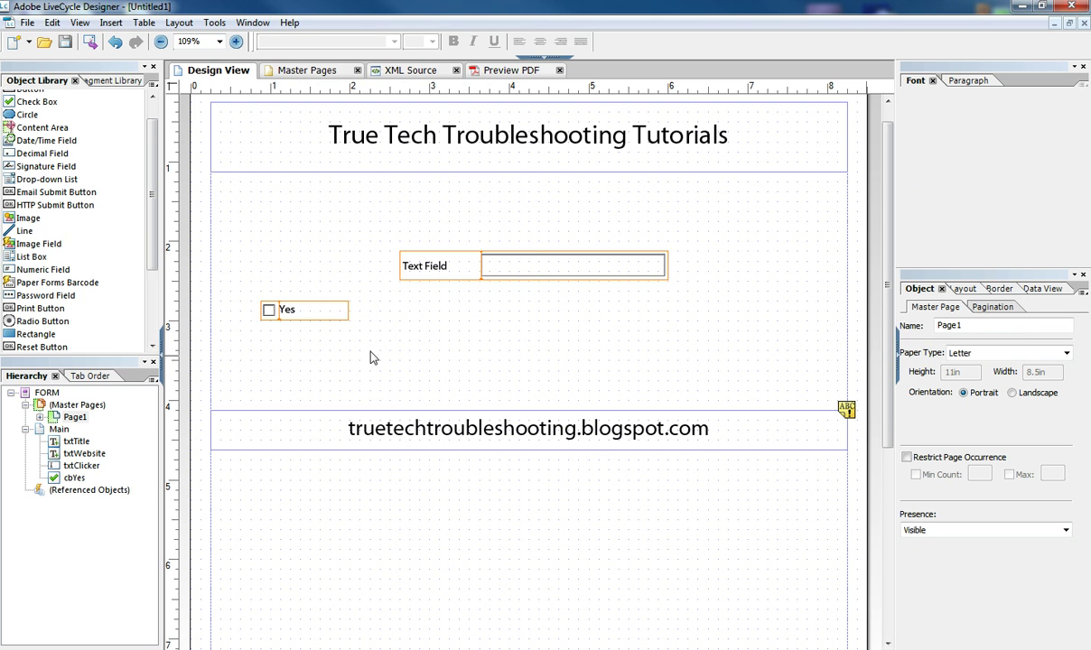
# Reopen the Script Editor for the txtClicker text field and delete the rawValue statement from its click script
pyautogui.click(497, 266)
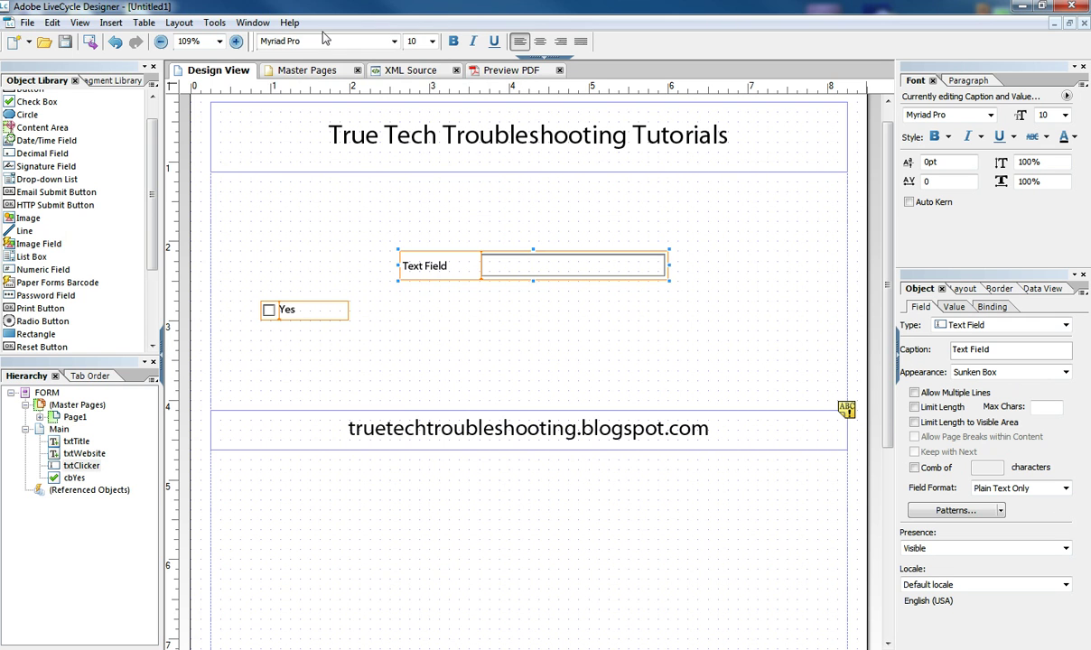
pyautogui.click(253, 22)
pyautogui.click(271, 92)
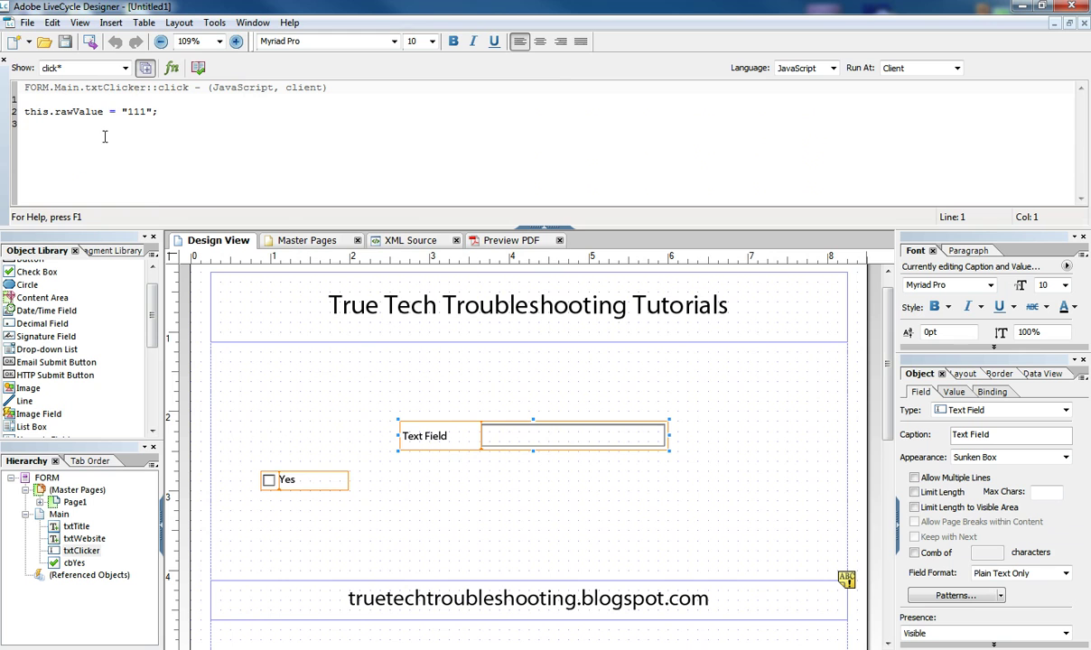
pyautogui.click(49, 112)
pyautogui.hotkey('shift', 'End')
pyautogui.keyDown('shift'); pyautogui.click(24, 111); pyautogui.keyUp('shift')
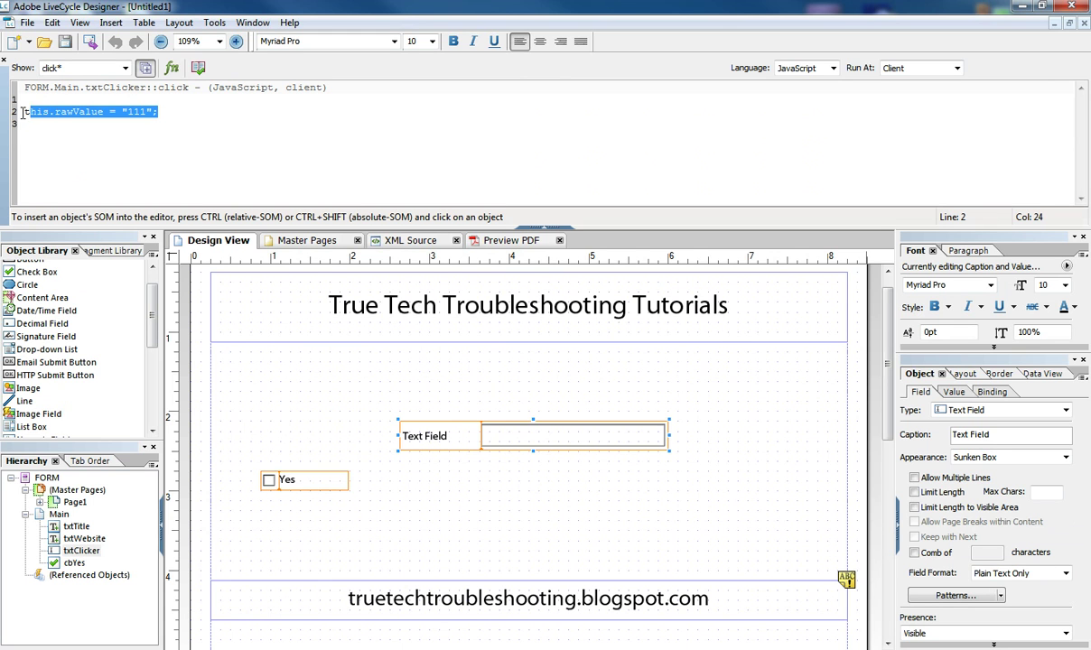
pyautogui.press('BackSpace')
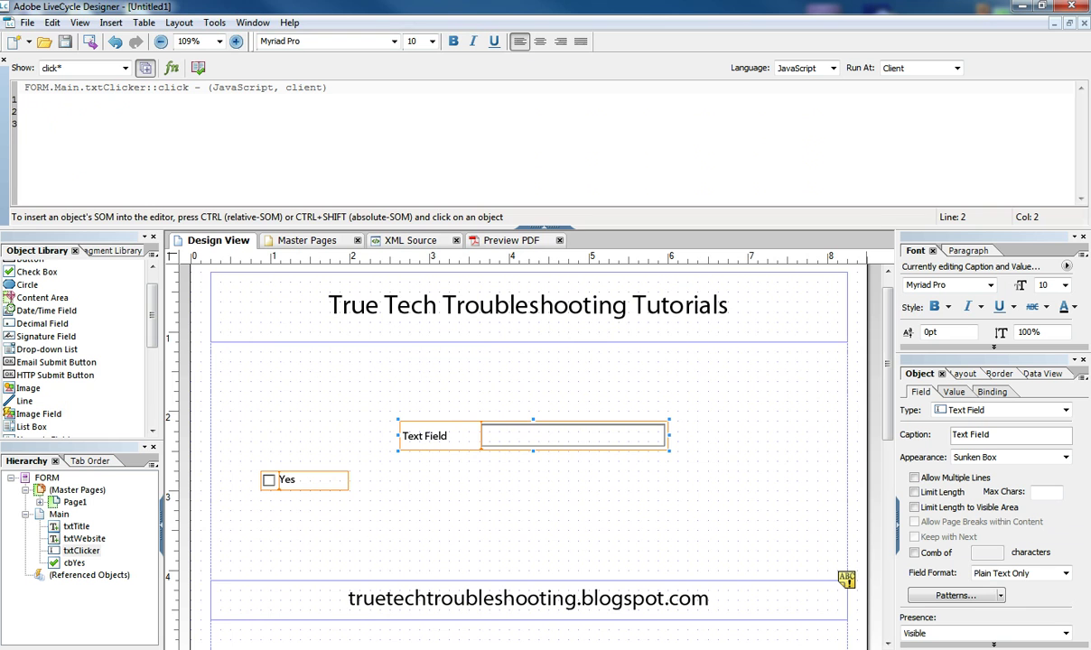
# Try referencing the check box as this.parent.cbYes on line 2 of txtClicker's click script, and undo the entry
pyautogui.write('this.parent.cb')
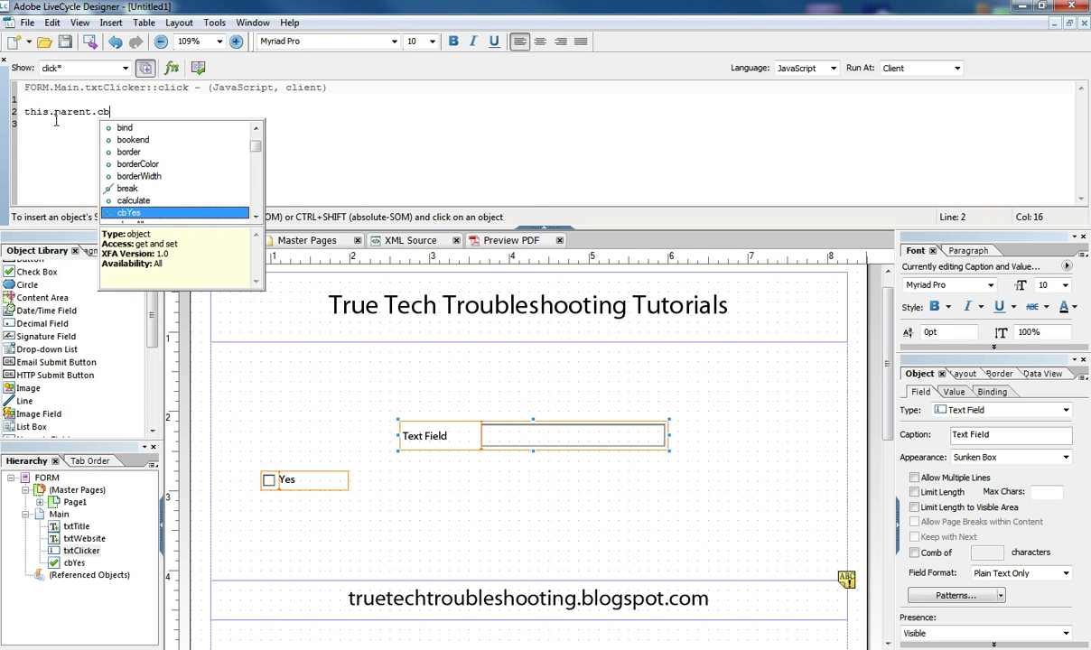
pyautogui.press('Return')
pyautogui.write('.')
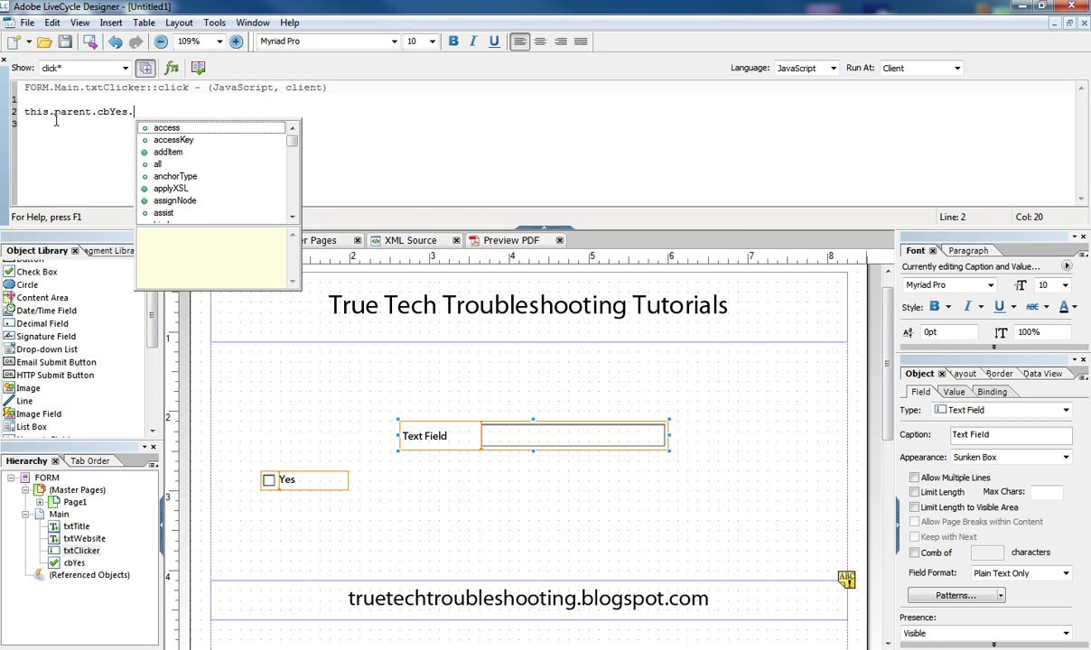
pyautogui.hotkey('ctrl', 'z')
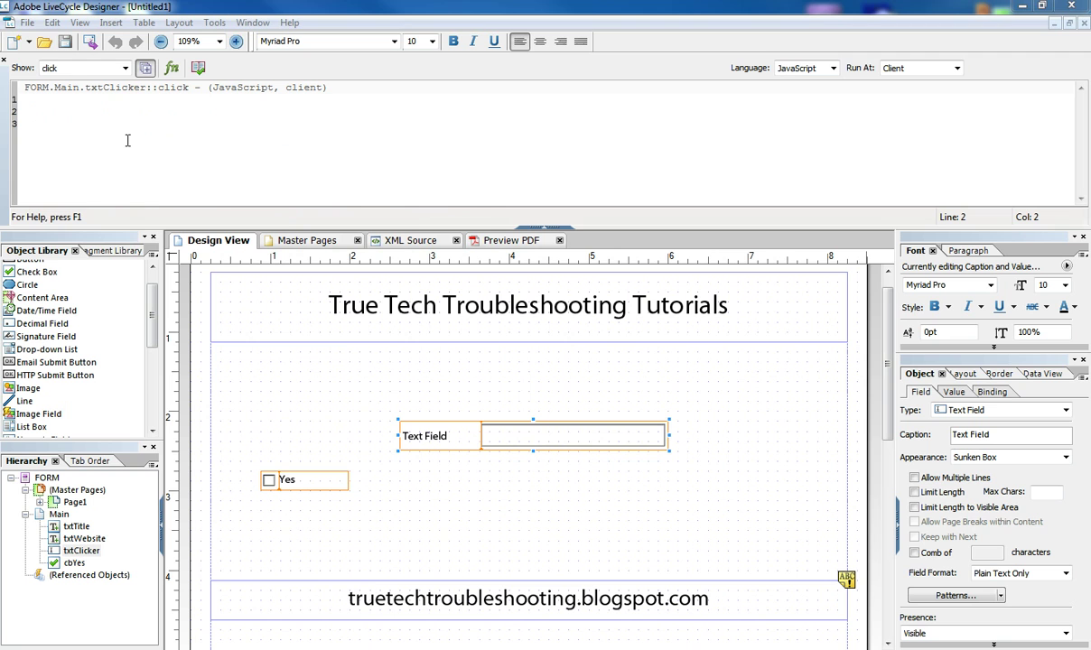
# Start line 2 of the click script with the absolute reference FORM. and browse its suggested members
pyautogui.write('For')
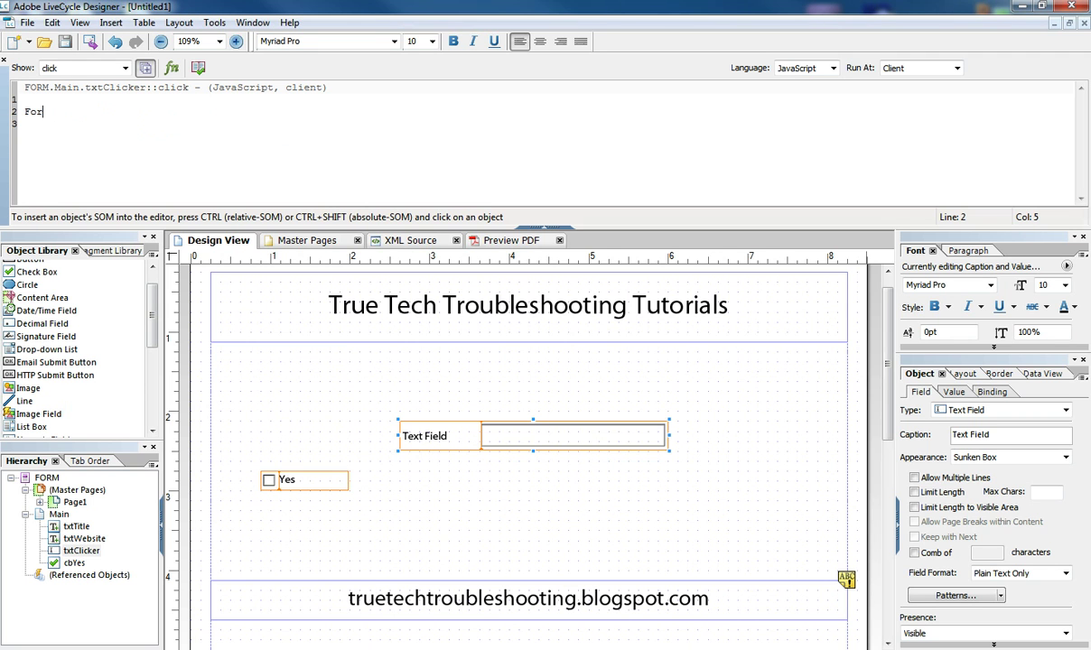
pyautogui.press('BackSpace')
pyautogui.press('BackSpace')
pyautogui.write('ORM.')
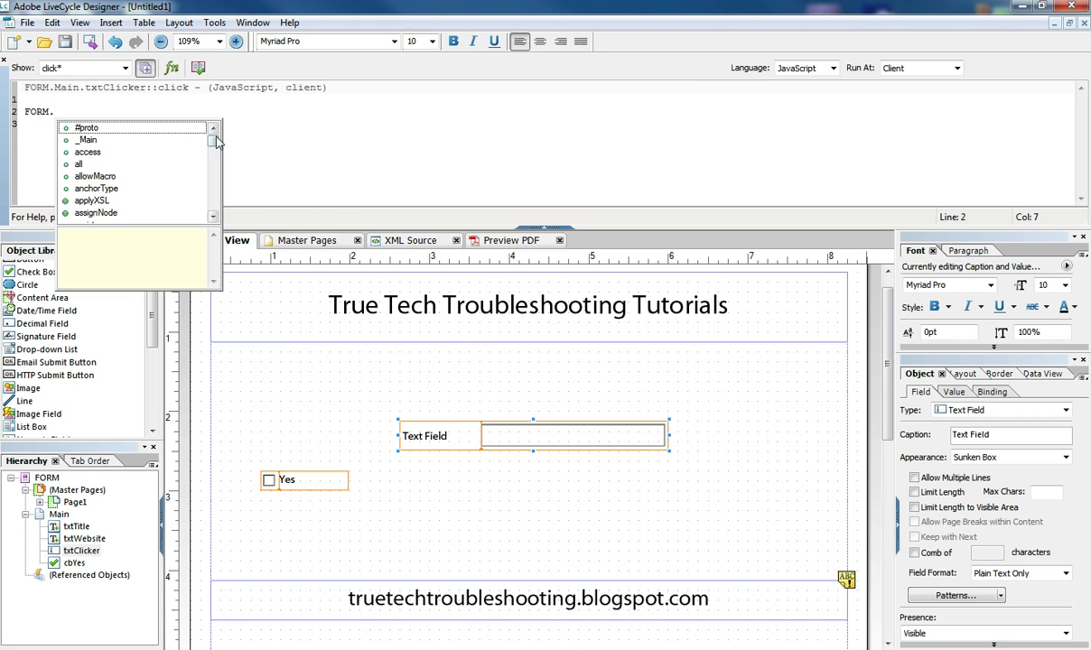
pyautogui.moveTo(214, 144); pyautogui.dragTo(212, 176)
pyautogui.click(74, 110)
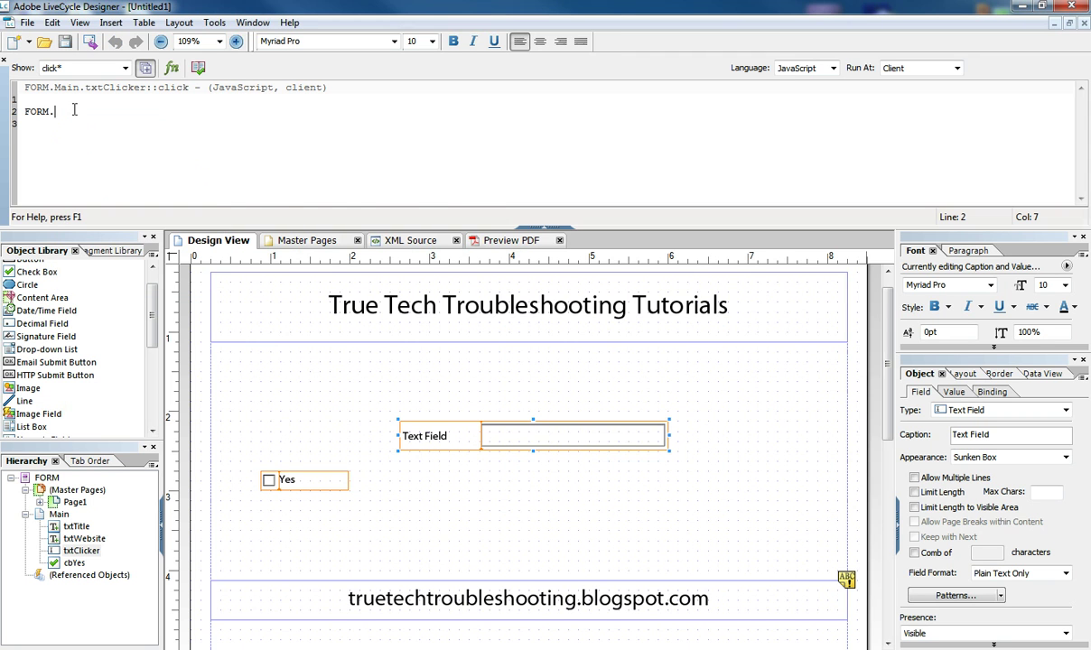
# Extend the absolute reference on line 2 of txtClicker's click script to FORM.Main using the suggested member
pyautogui.write('M')
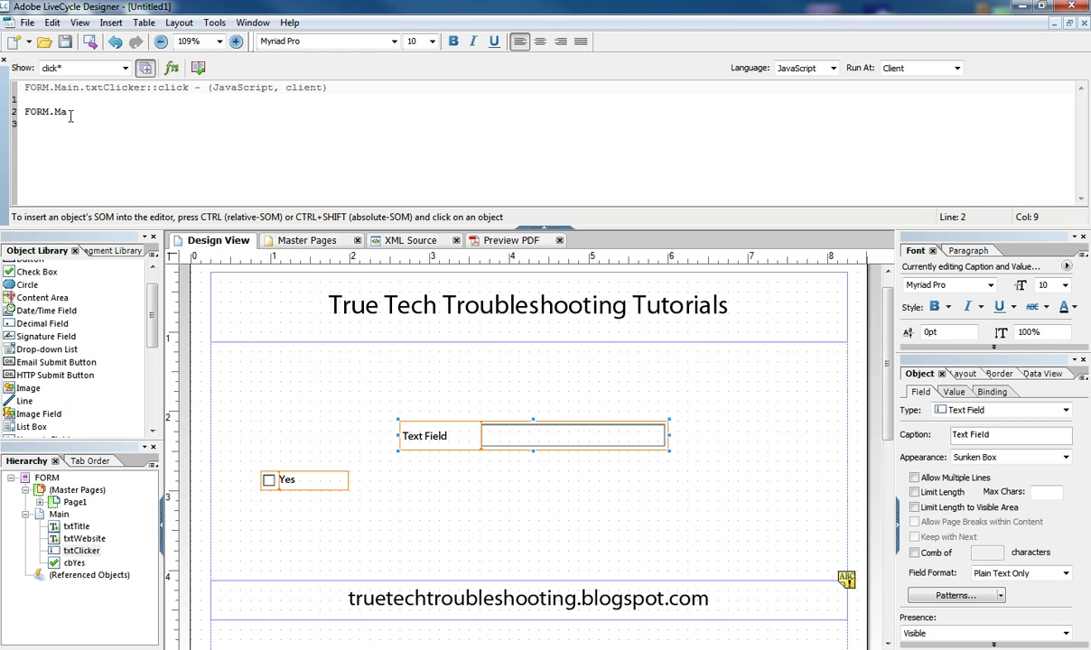
pyautogui.write('a')
pyautogui.press('BackSpace')
pyautogui.press('BackSpace')
pyautogui.press('BackSpace')
pyautogui.write('.Ma')
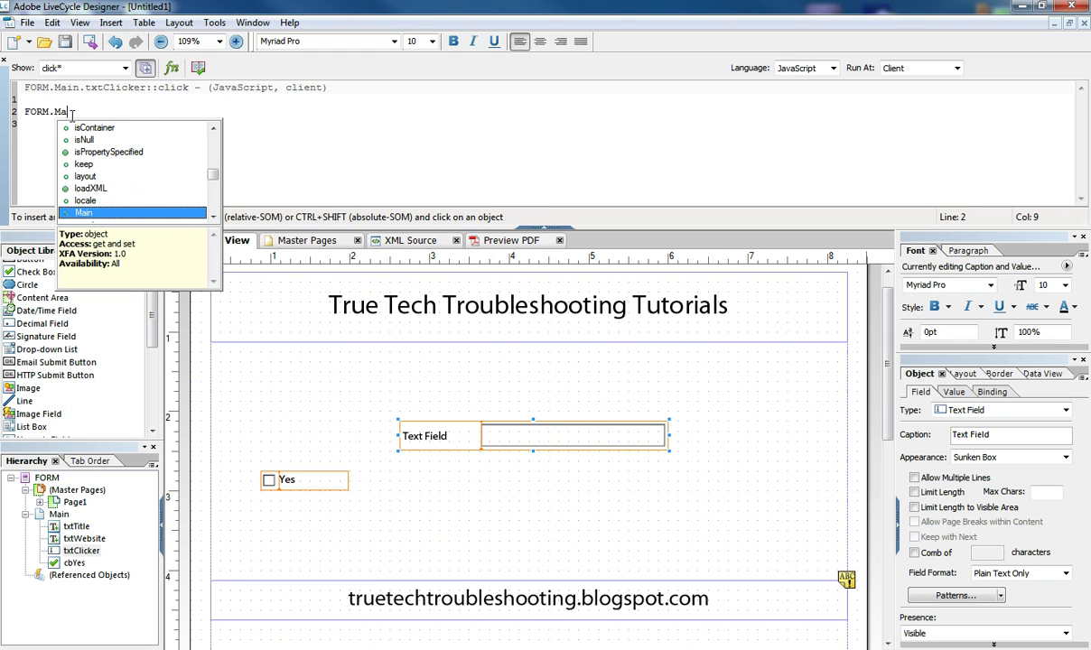
pyautogui.doubleClick(83, 214)
# Append the suggested txtClicker object to the reference, making it FORM.Main.txtClicker
pyautogui.write('.')
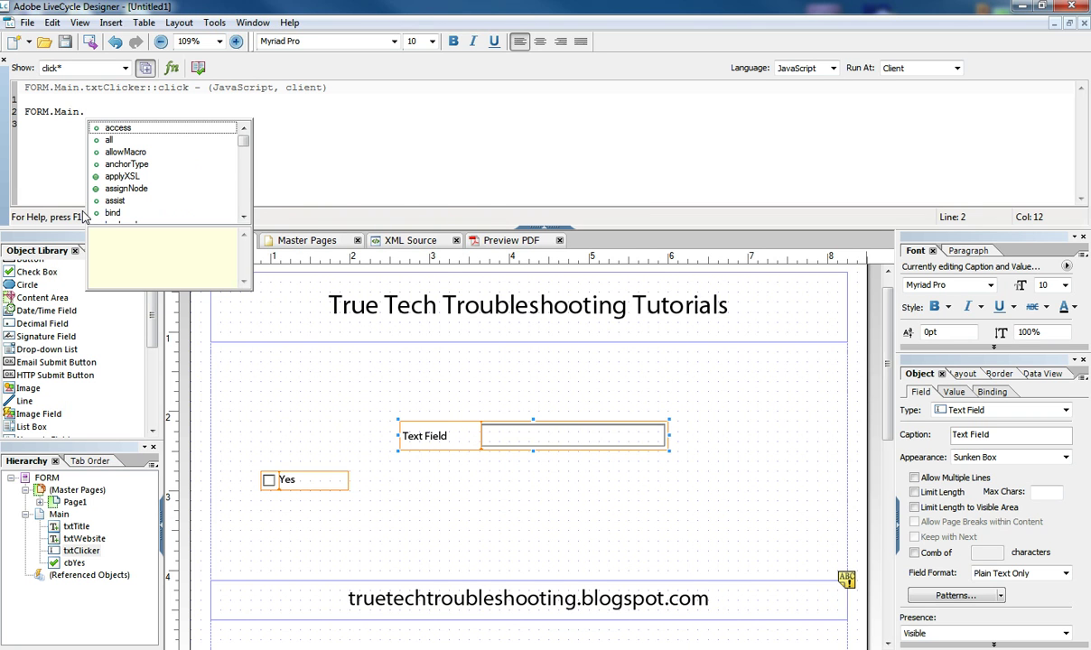
pyautogui.write('txt')
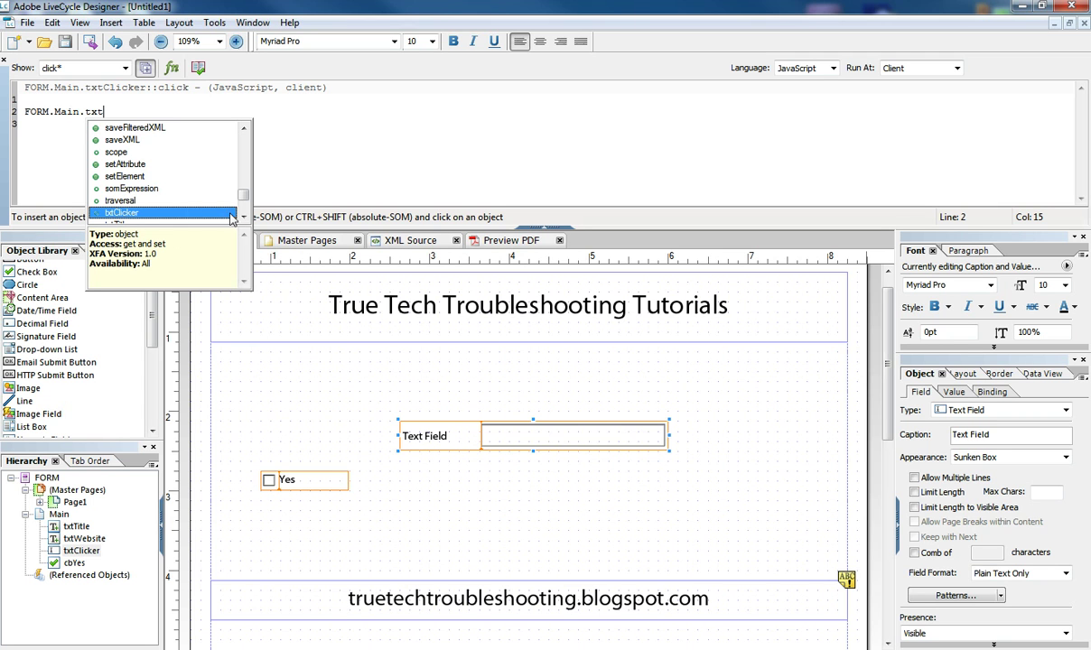
pyautogui.click(244, 218)
pyautogui.click(244, 217)
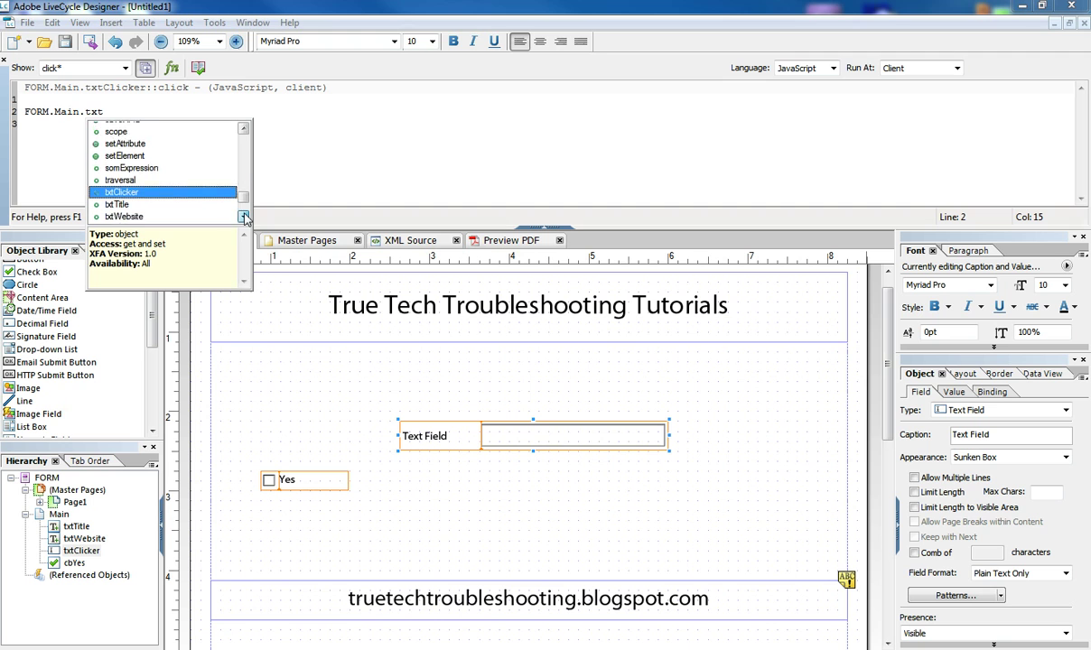
pyautogui.click(244, 217)
pyautogui.click(244, 217)
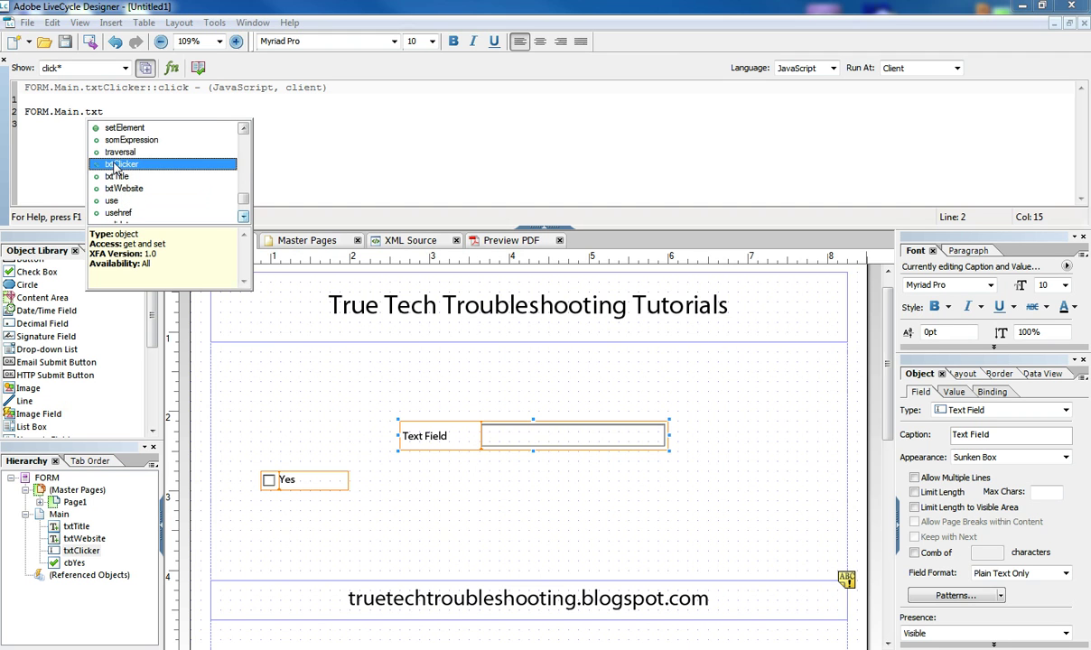
pyautogui.doubleClick(115, 164)
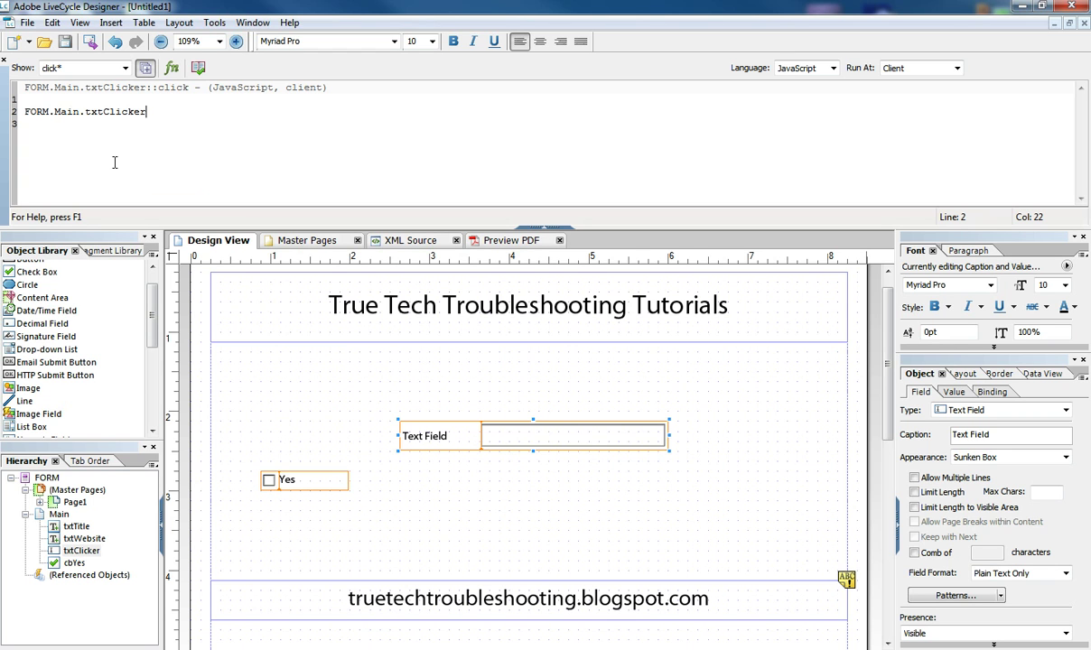
# Append the rawValue property to FORM.Main.txtClicker on line 2 of the click script
pyautogui.write('.')
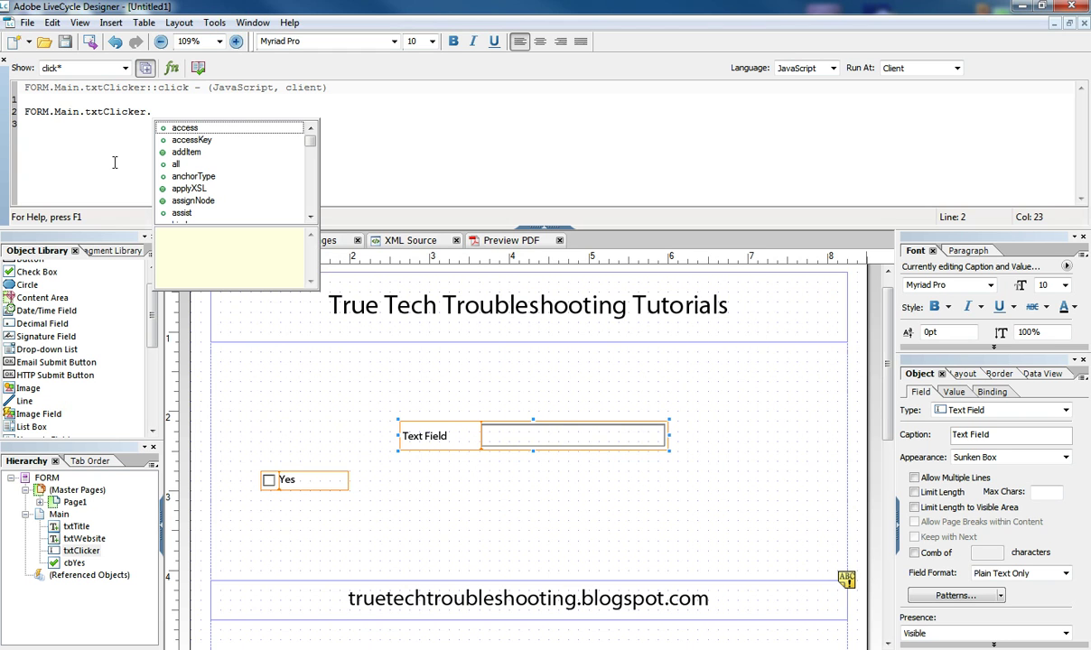
pyautogui.write('raw')
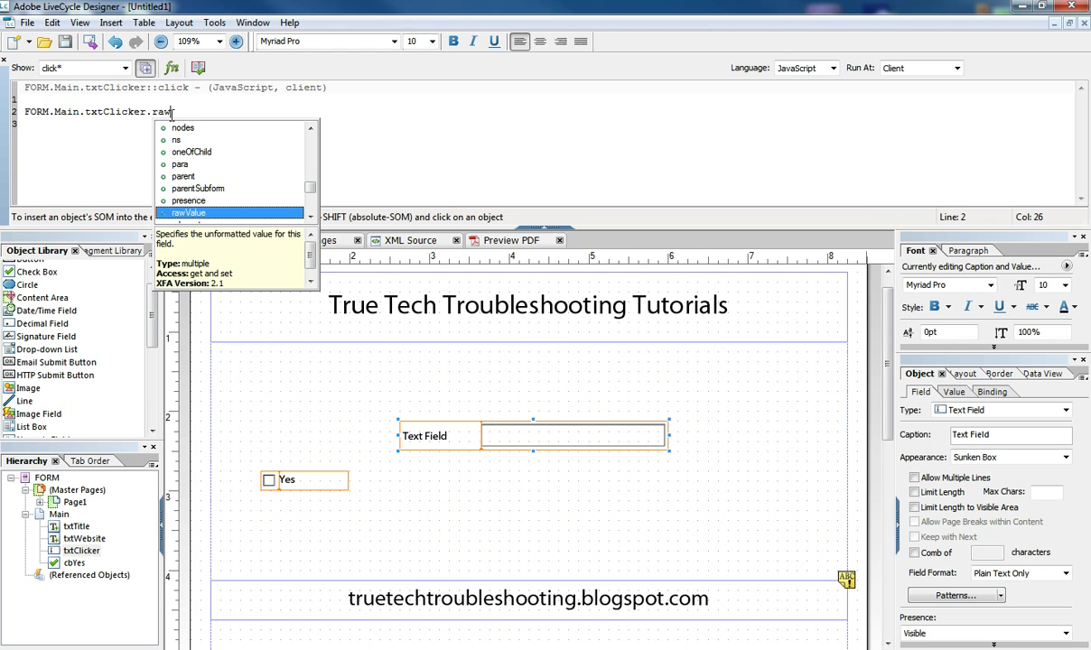
pyautogui.write('V')
pyautogui.press('Return')
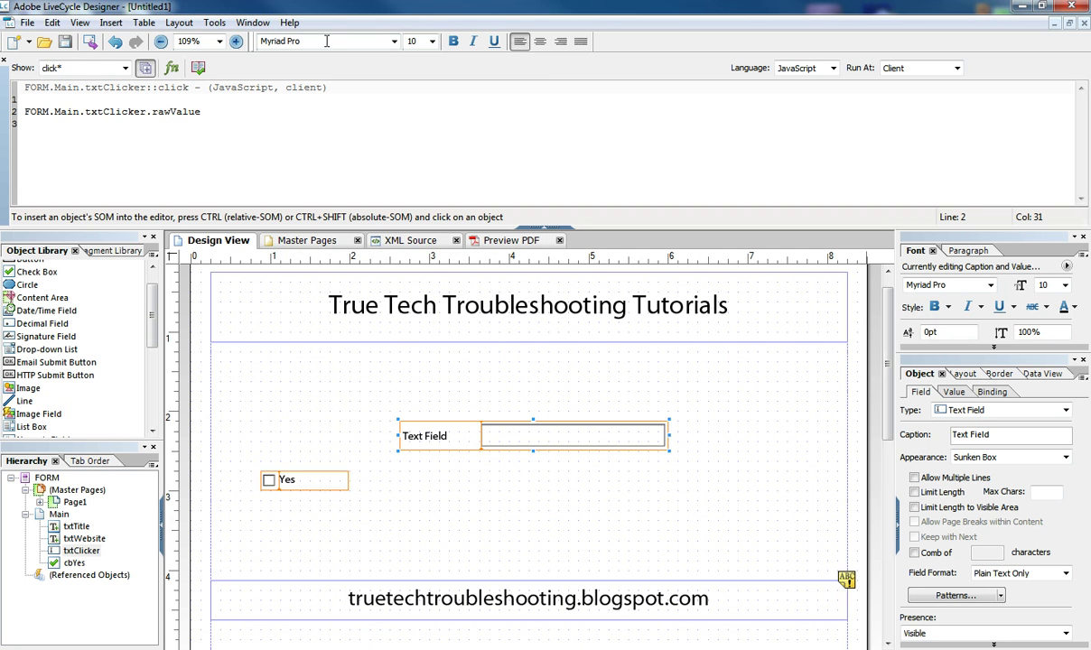
# Toggle the Script Editor's visibility off and on, and collapse it to enlarge the form view
pyautogui.click(254, 23)
pyautogui.click(265, 95)
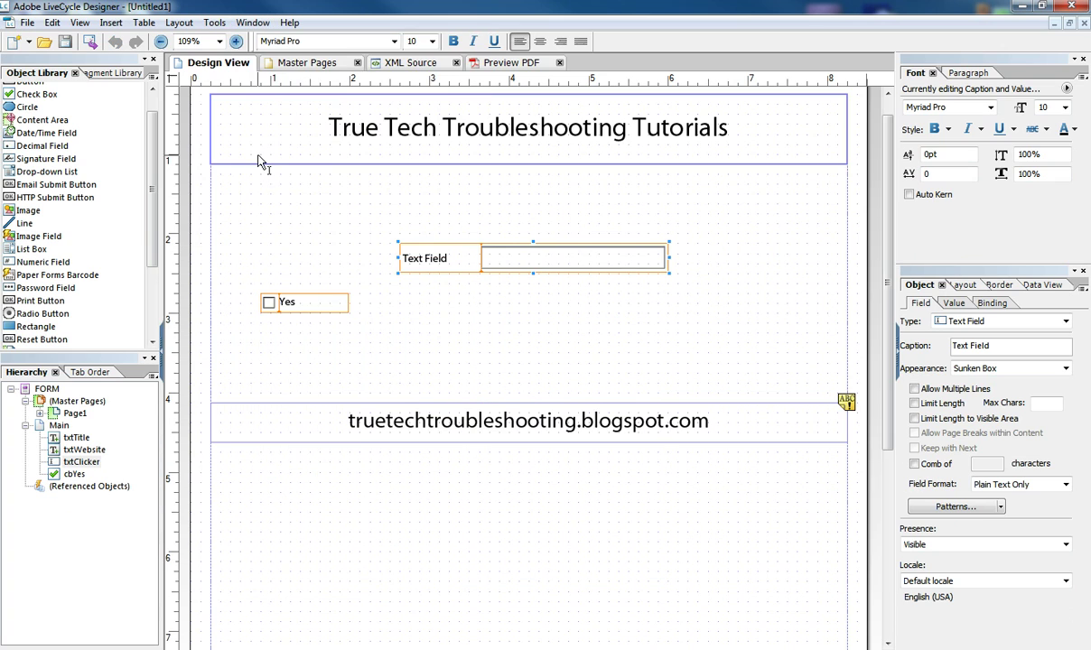
pyautogui.click(254, 23)
pyautogui.click(267, 93)
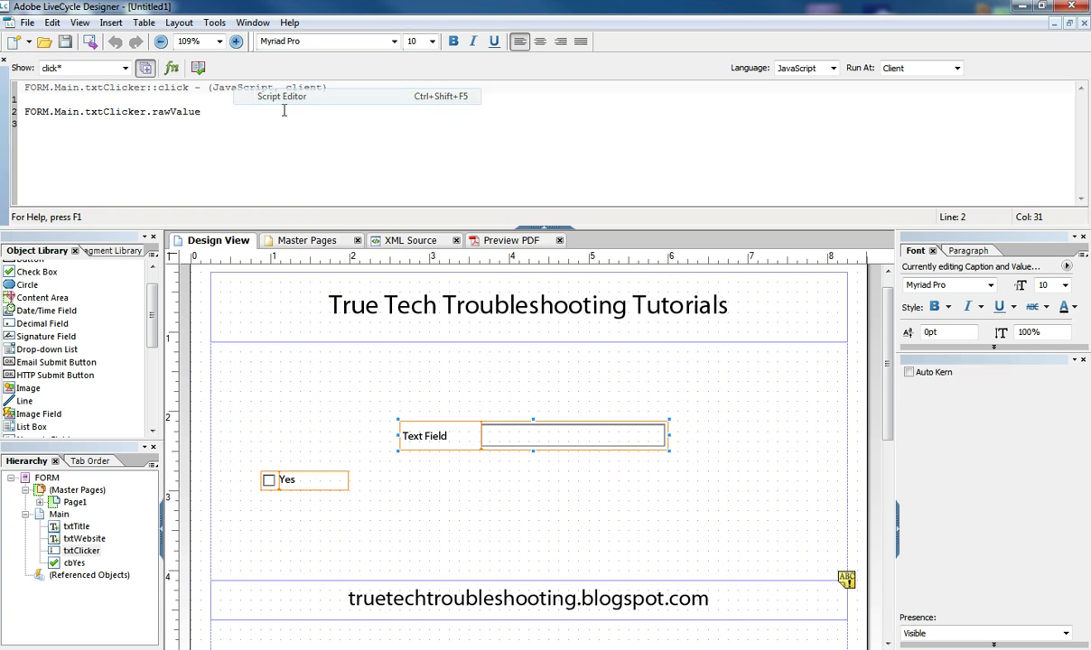
pyautogui.click(545, 228)
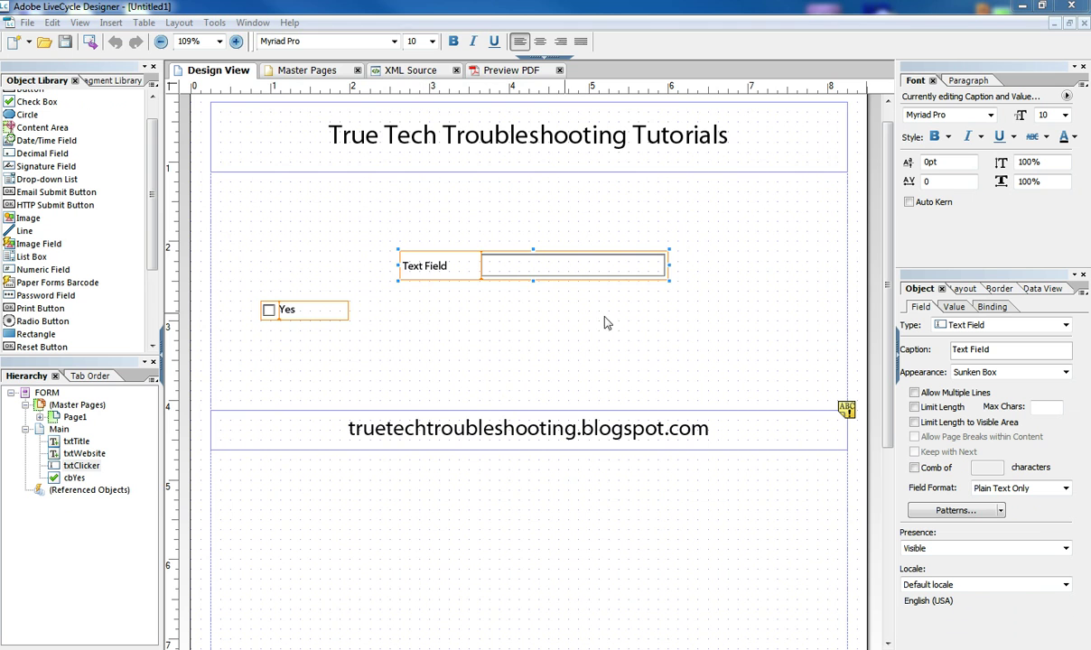
# Examine txtClicker's field definition and click event script in the form's XML source, and return to the design view
pyautogui.click(406, 72)
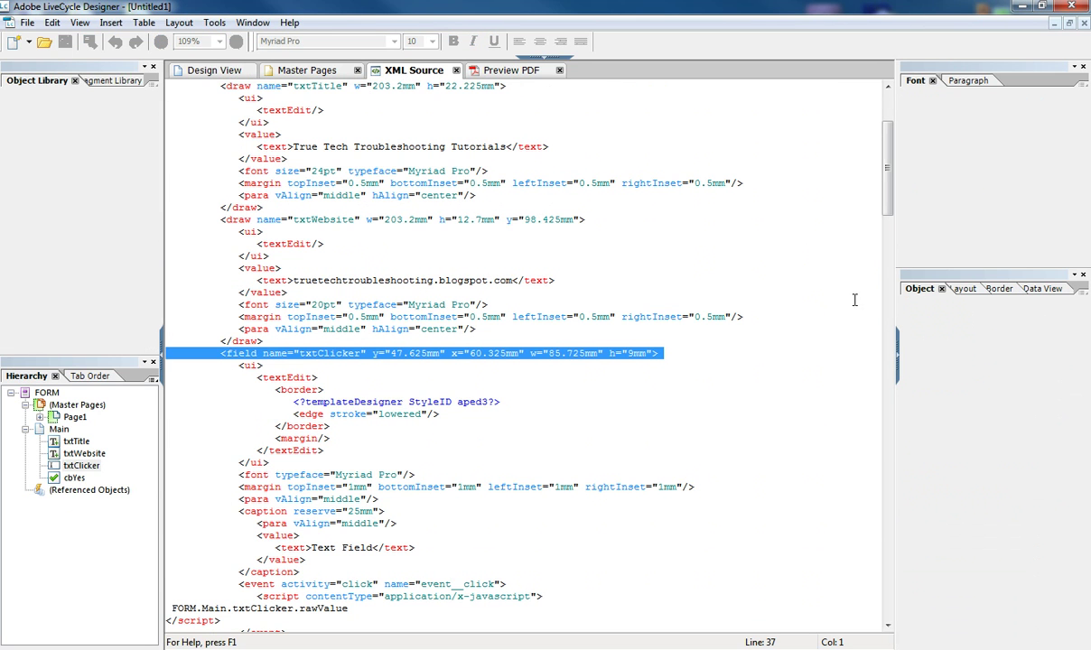
pyautogui.scroll(-4, 886, 206)
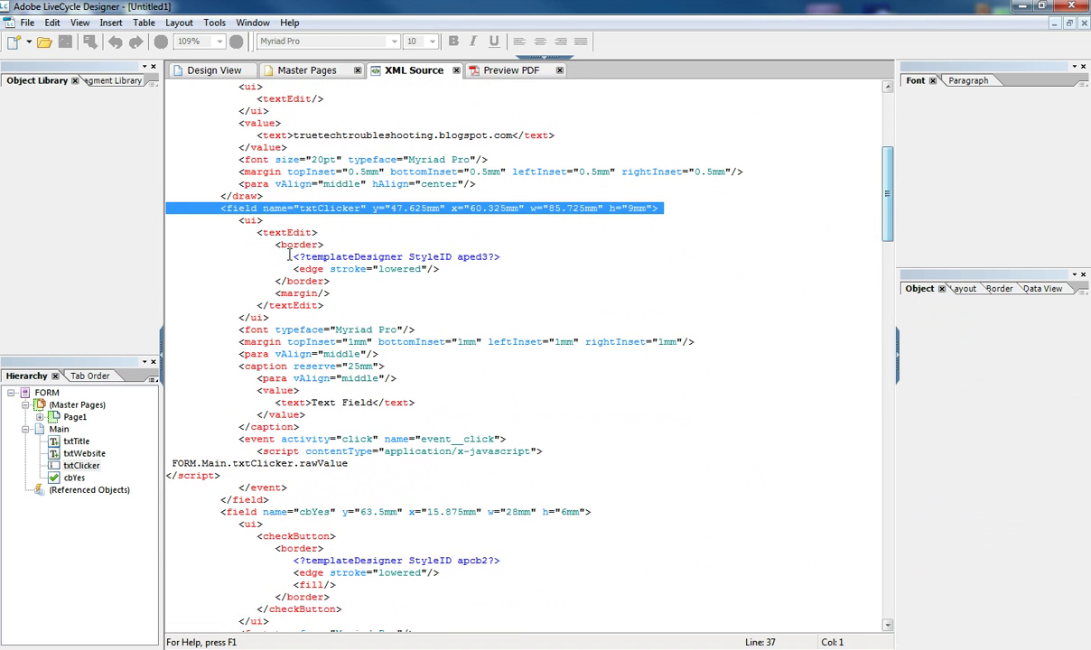
pyautogui.click(177, 202)
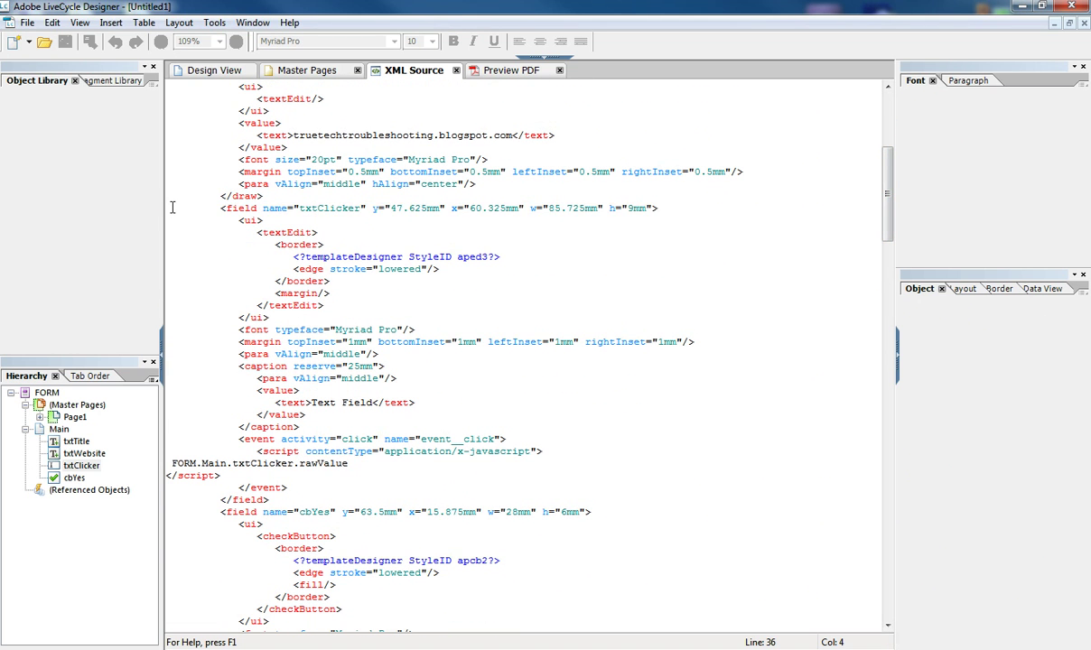
pyautogui.moveTo(165, 204); pyautogui.dragTo(166, 459)
pyautogui.click(221, 473)
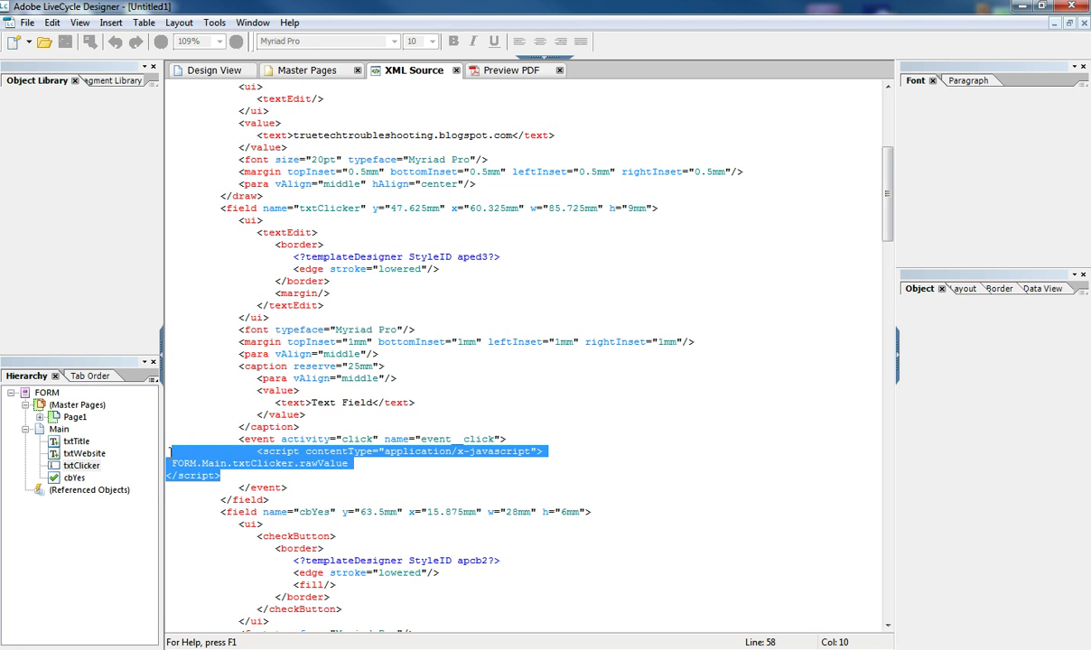
pyautogui.click(233, 464)
pyautogui.moveTo(348, 463); pyautogui.dragTo(171, 463)
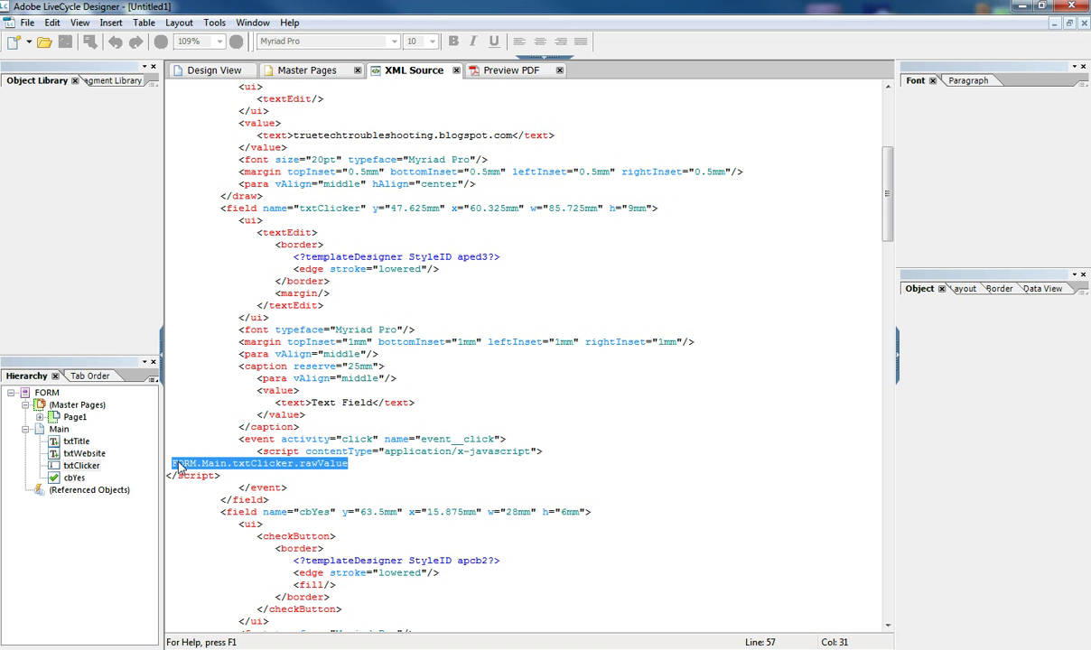
pyautogui.click(252, 451)
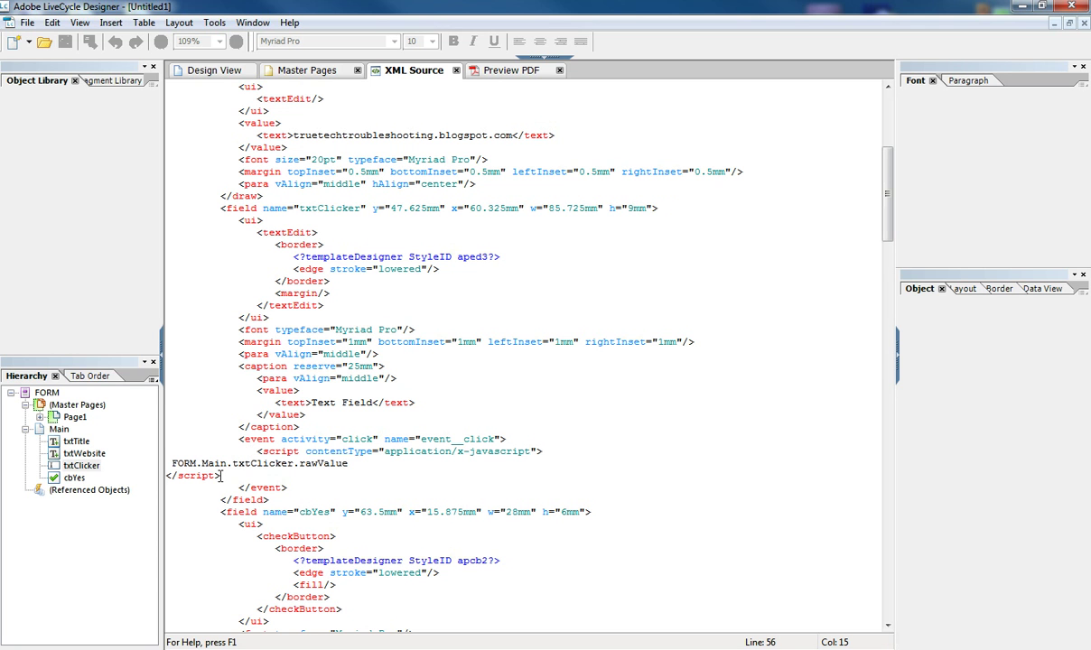
pyautogui.click(207, 74)
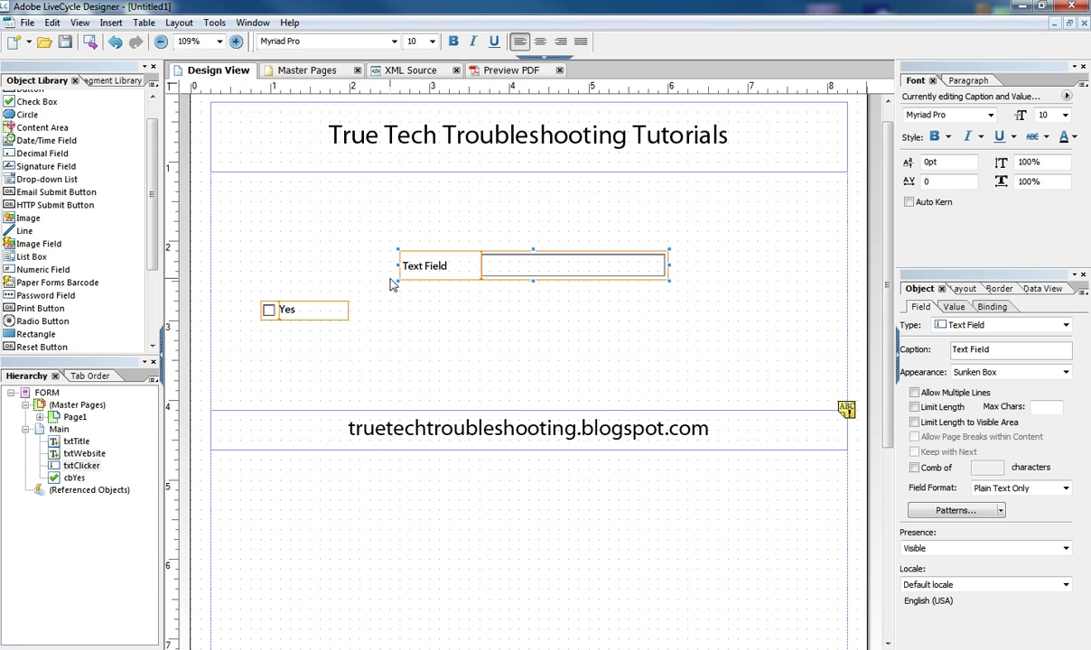
# Expand the Script Editor and toggle its line numbers off and on again
pyautogui.click(562, 59)
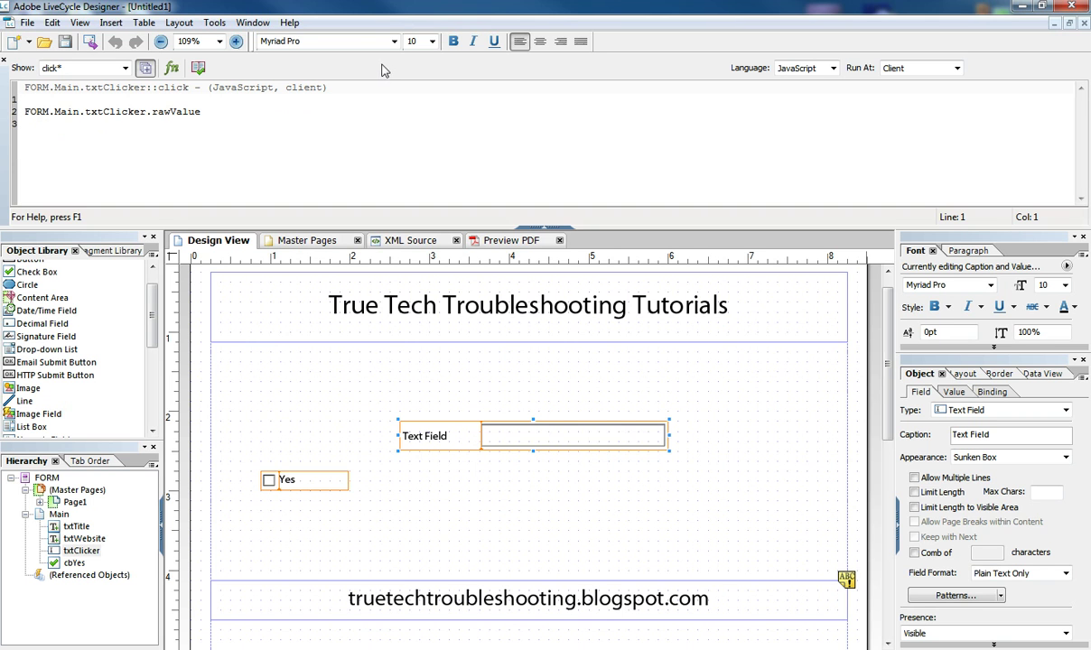
pyautogui.rightClick(348, 115)
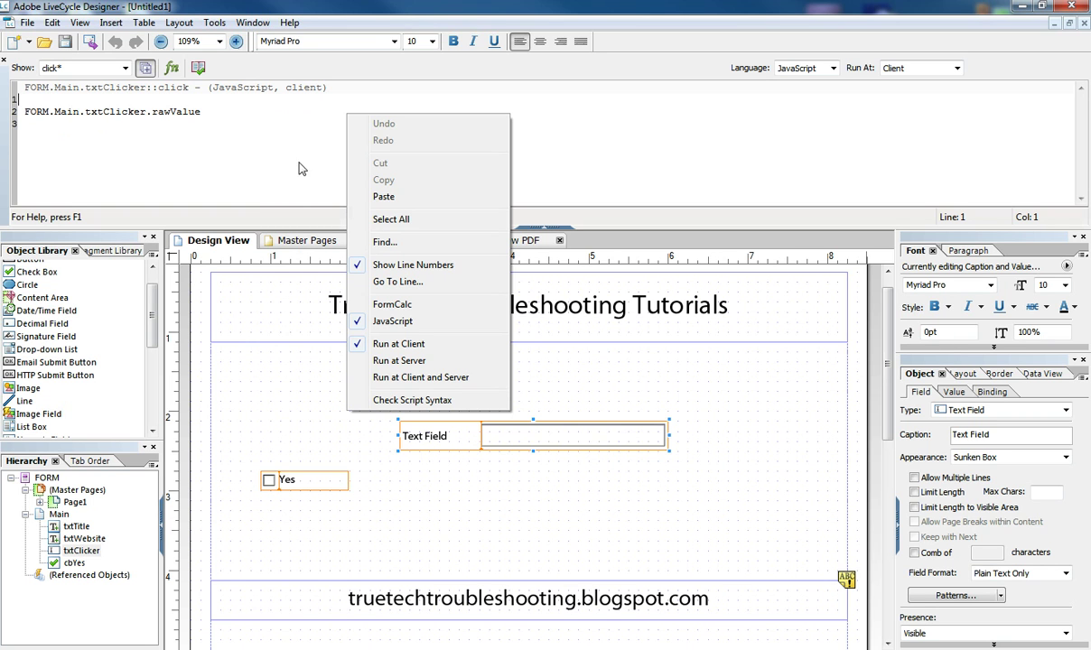
pyautogui.click(369, 270)
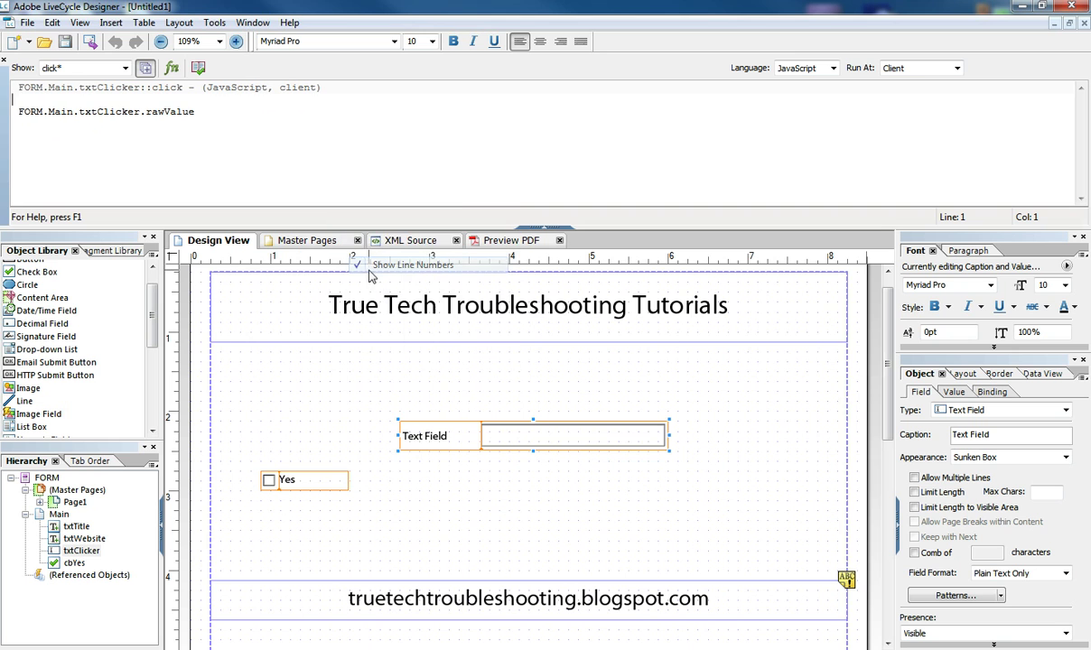
pyautogui.rightClick(299, 142)
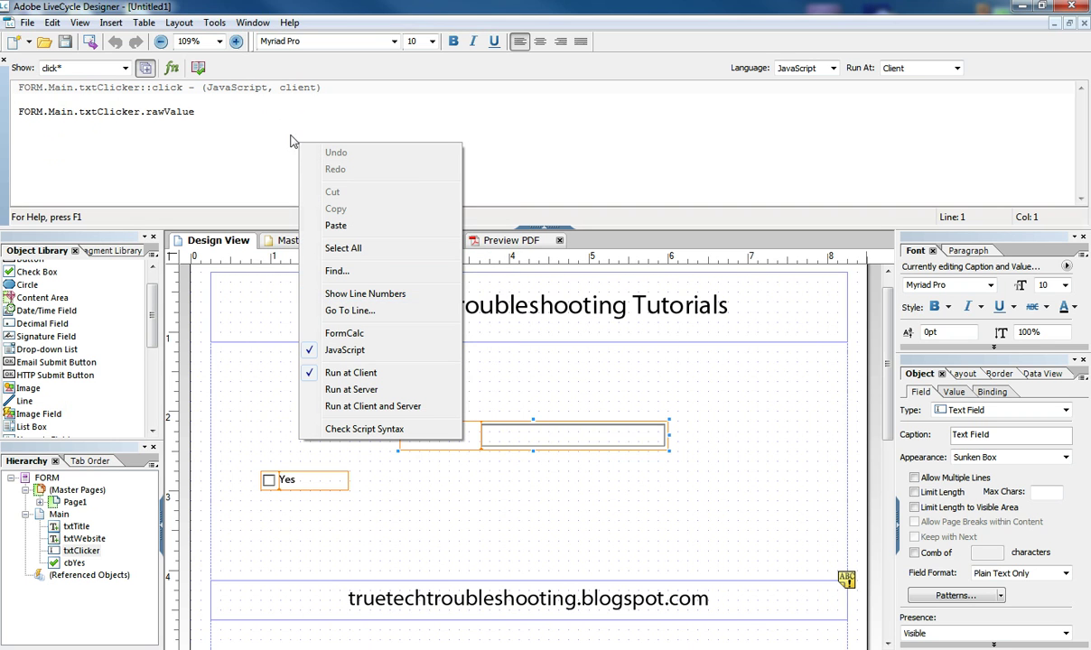
pyautogui.click(365, 294)
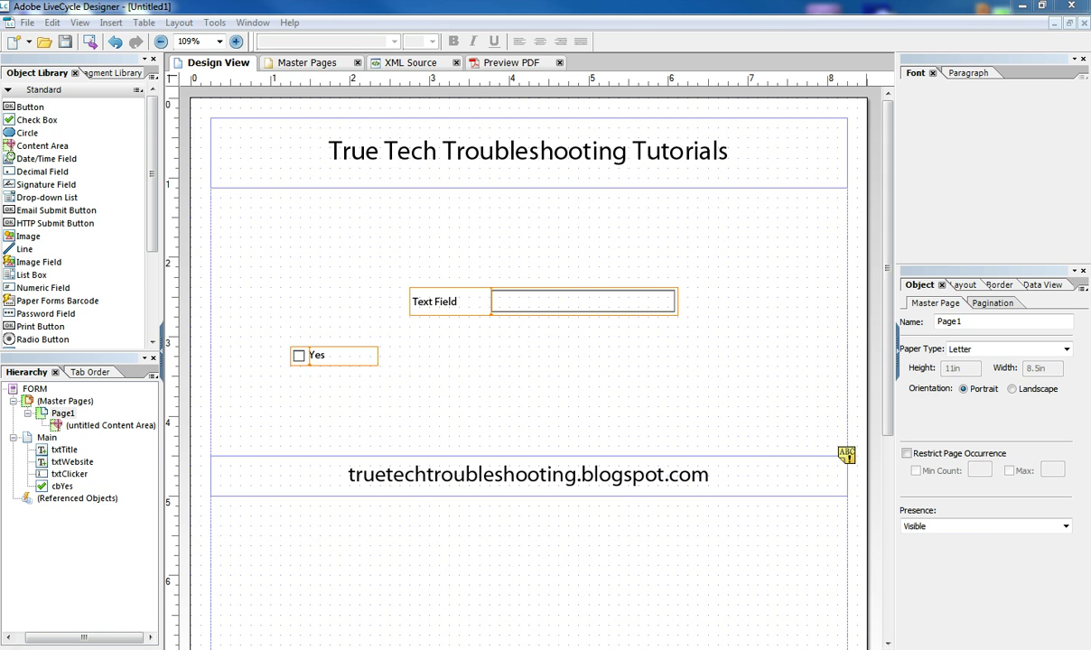
# Launch Adobe Acrobat X Pro and open its JavaScript preferences
pyautogui.press('super')
pyautogui.click(91, 310)
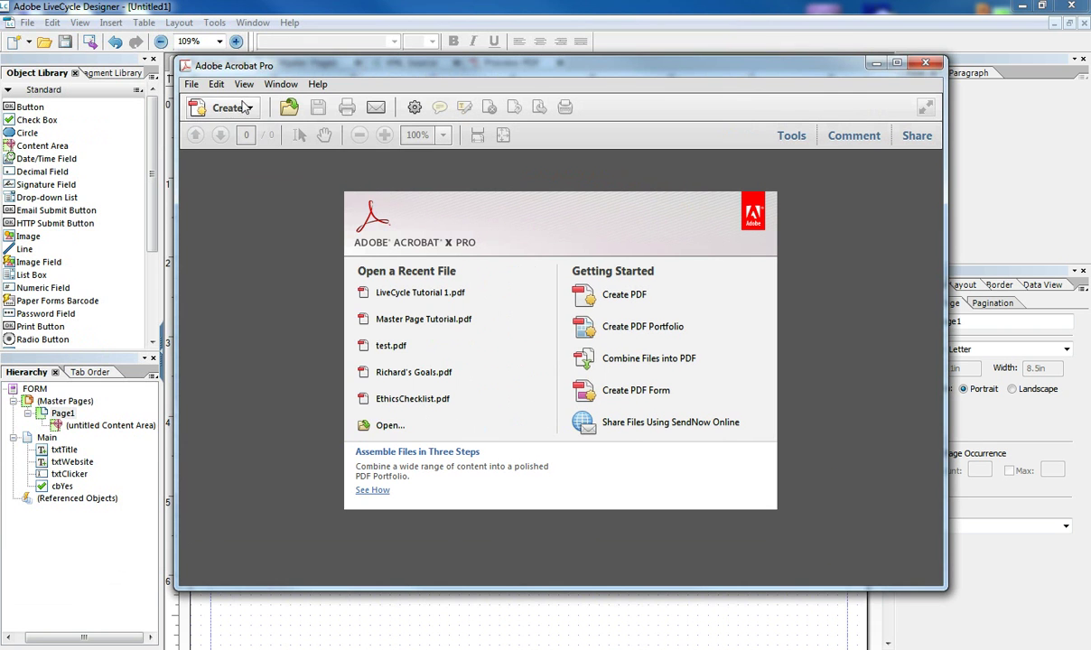
pyautogui.click(216, 84)
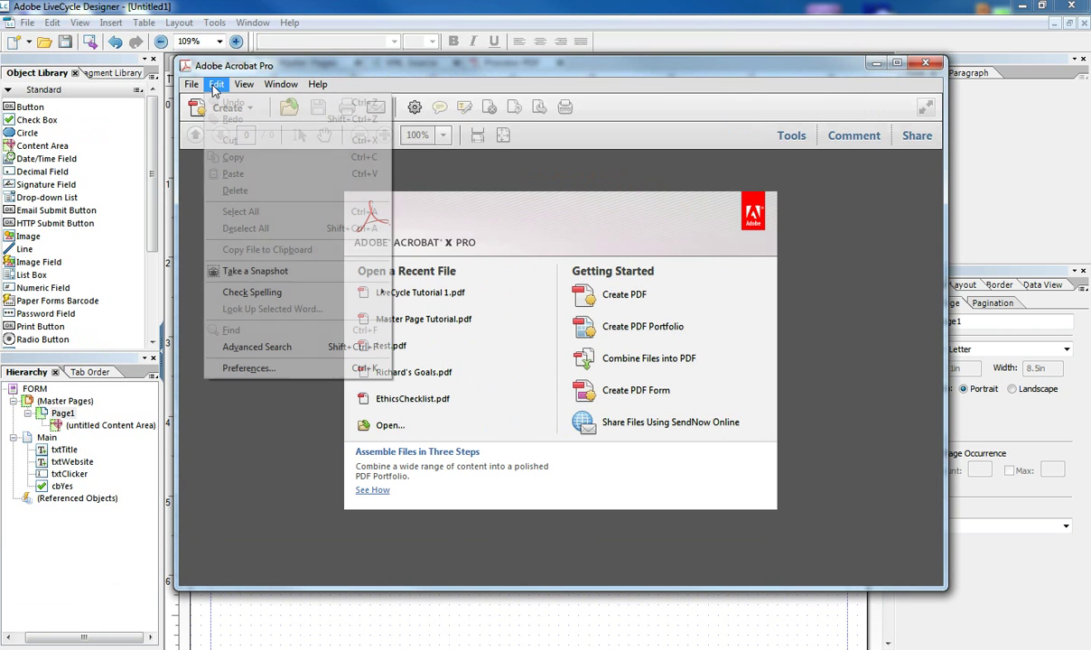
pyautogui.click(245, 370)
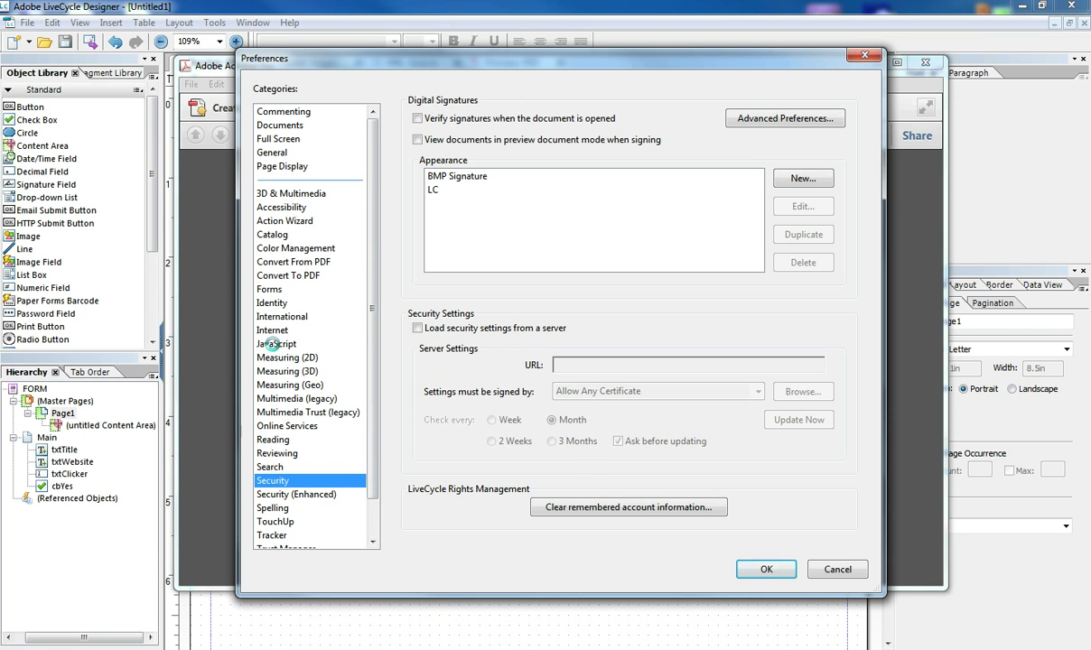
pyautogui.click(271, 344)
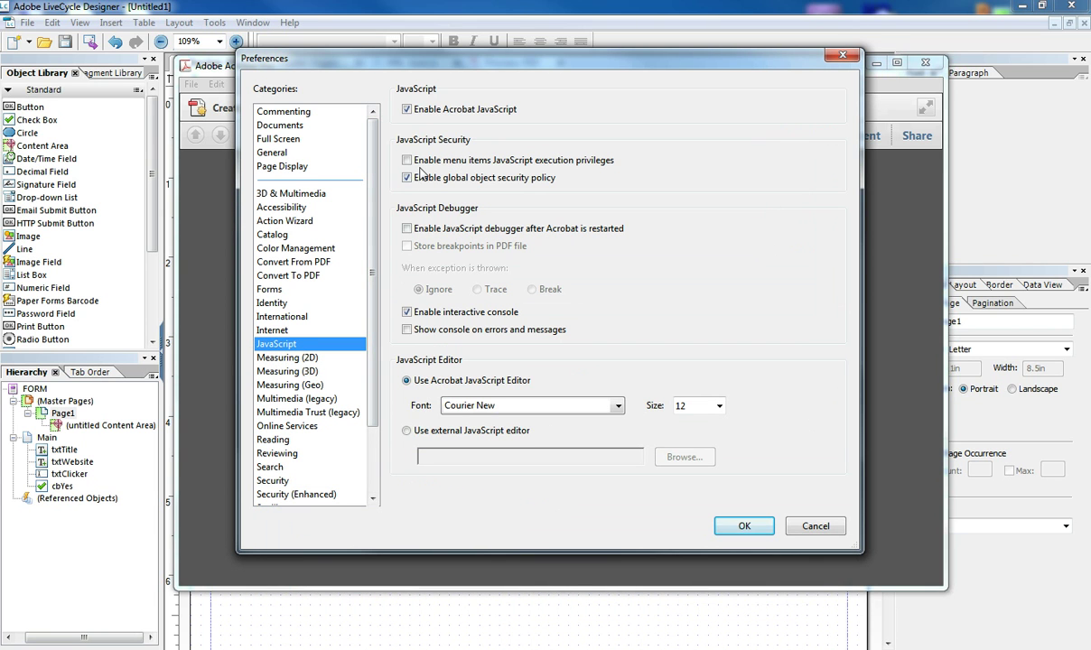
# Enable the JavaScript debugger after restart, turn on showing the console on errors and messages, and save the preferences
pyautogui.click(425, 233)
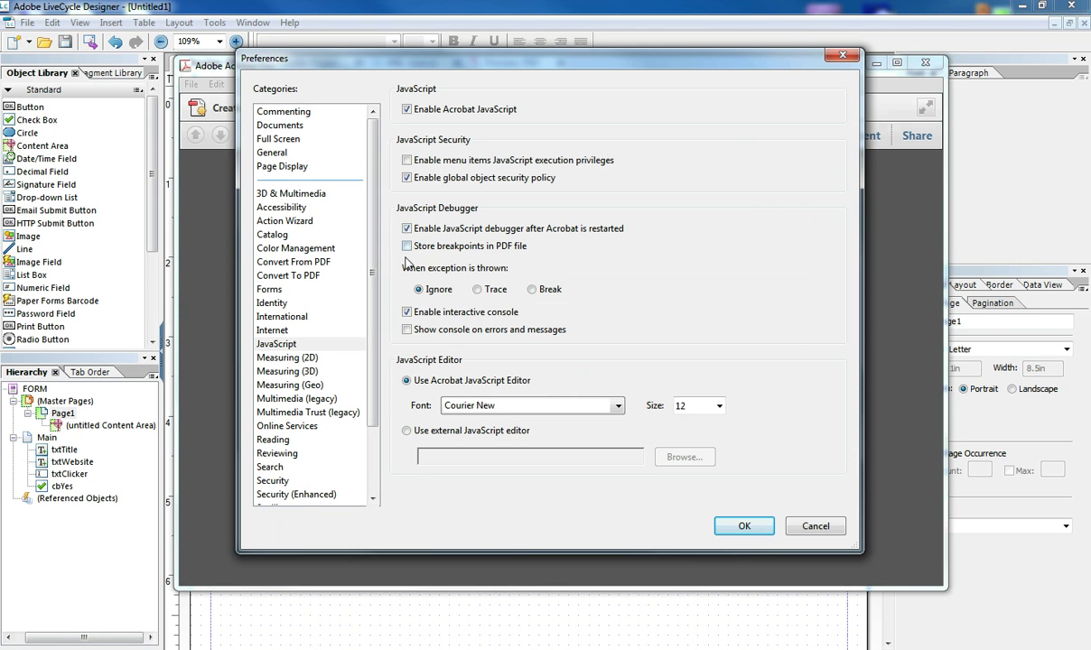
pyautogui.click(407, 330)
pyautogui.click(740, 527)
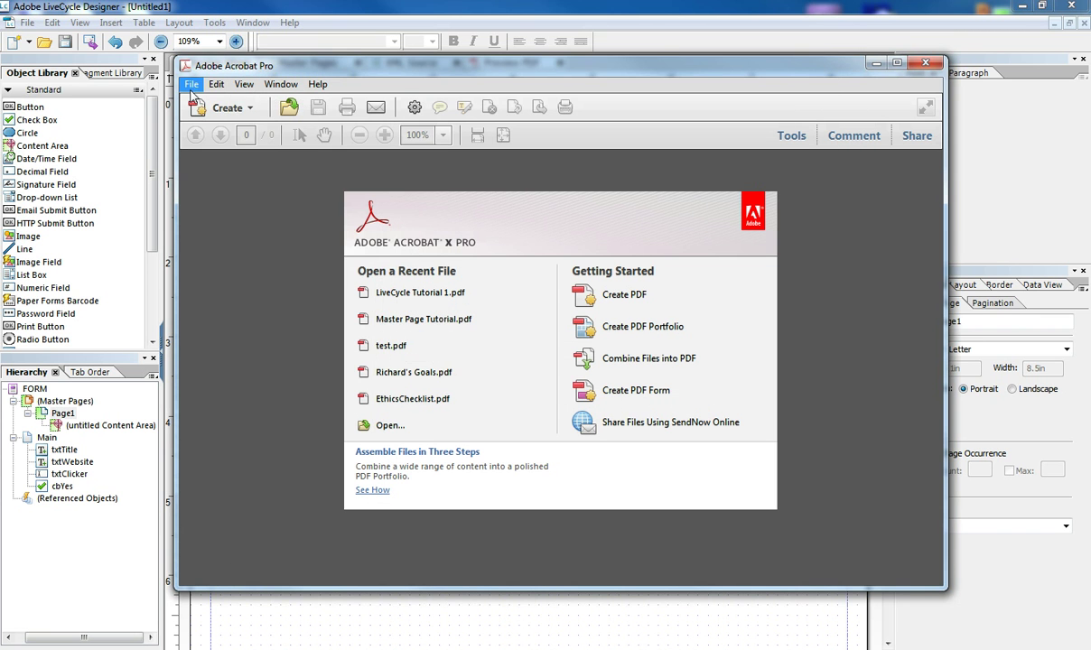
# Restart Acrobat X Pro to apply the JavaScript preferences, and close it to return to LiveCycle Designer
pyautogui.click(191, 84)
pyautogui.click(206, 411)
pyautogui.press('super')
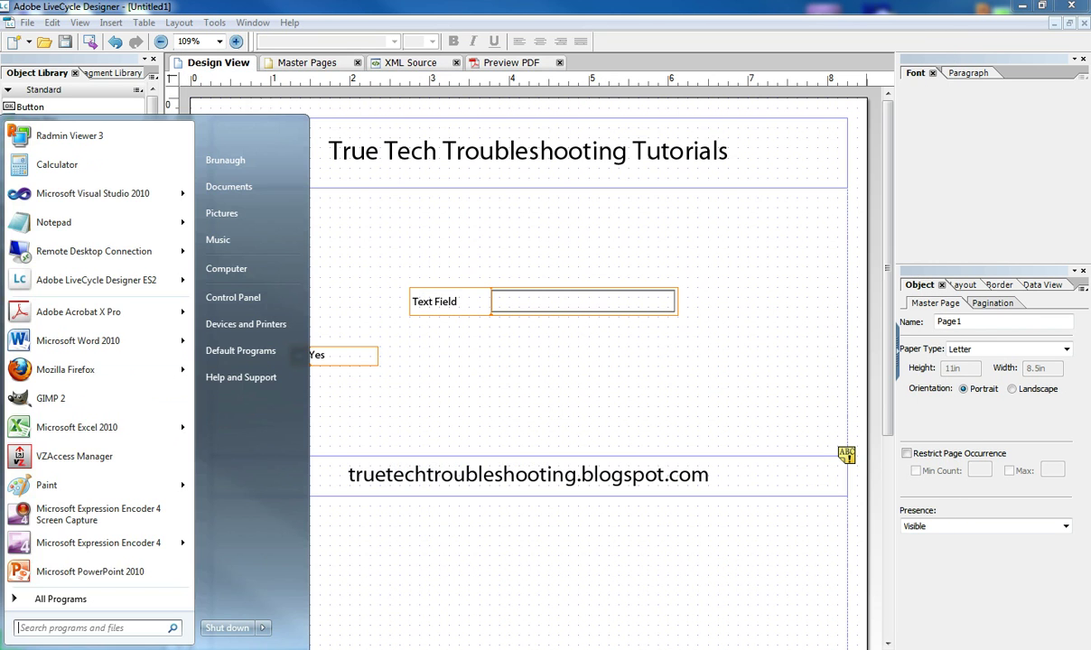
pyautogui.click(57, 305)
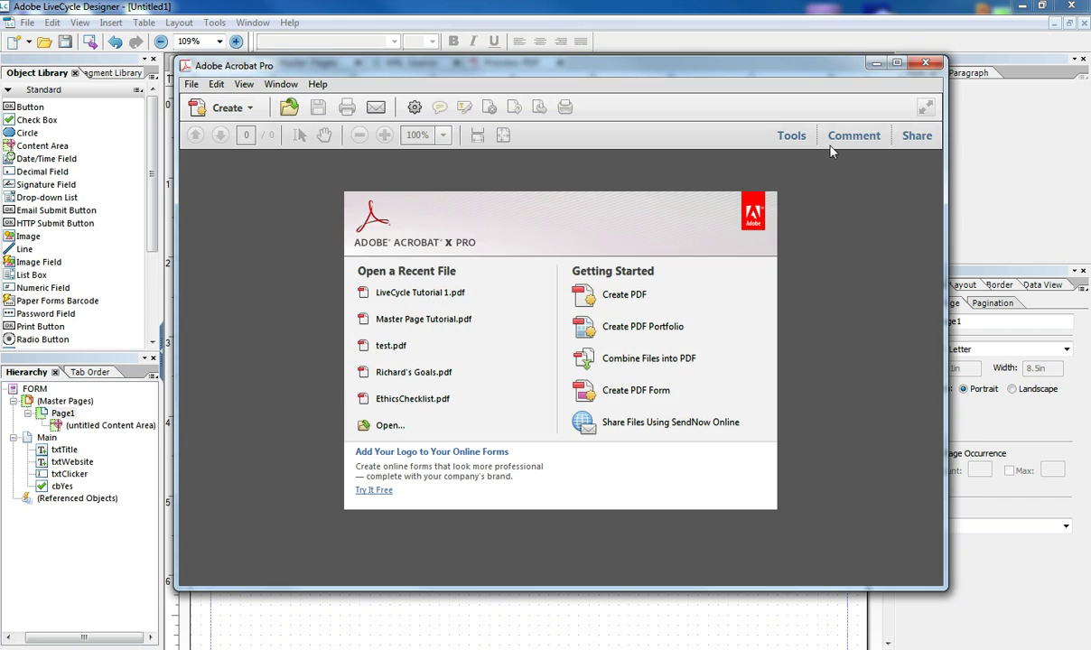
pyautogui.click(925, 63)
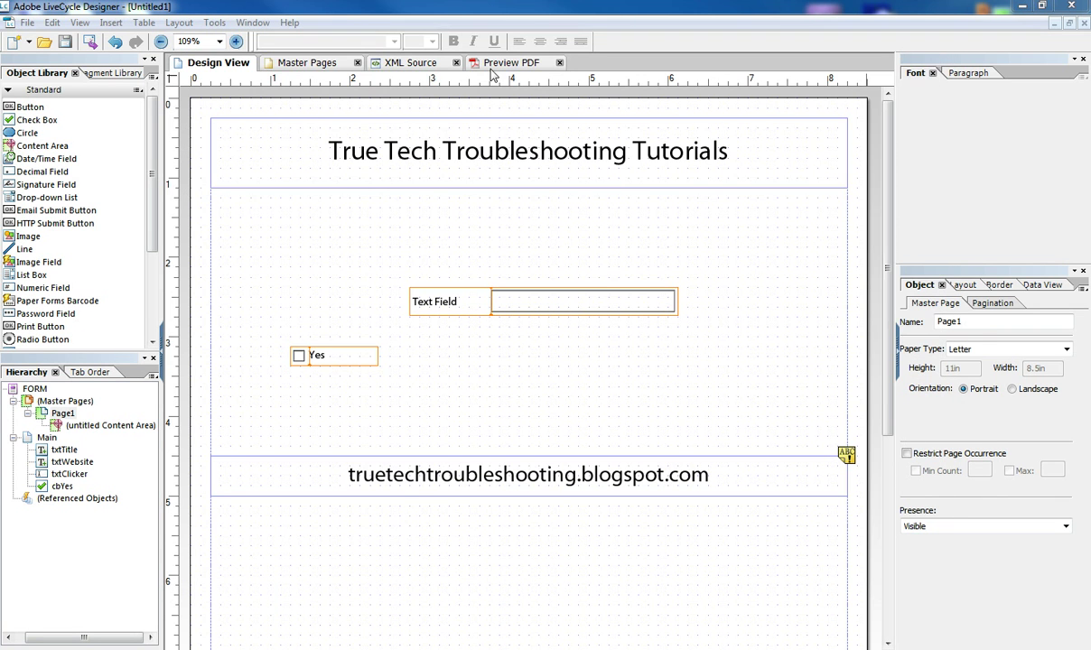
# Select the text field, show the Script Editor, and preview the form as a PDF to run the field's click script
pyautogui.click(500, 297)
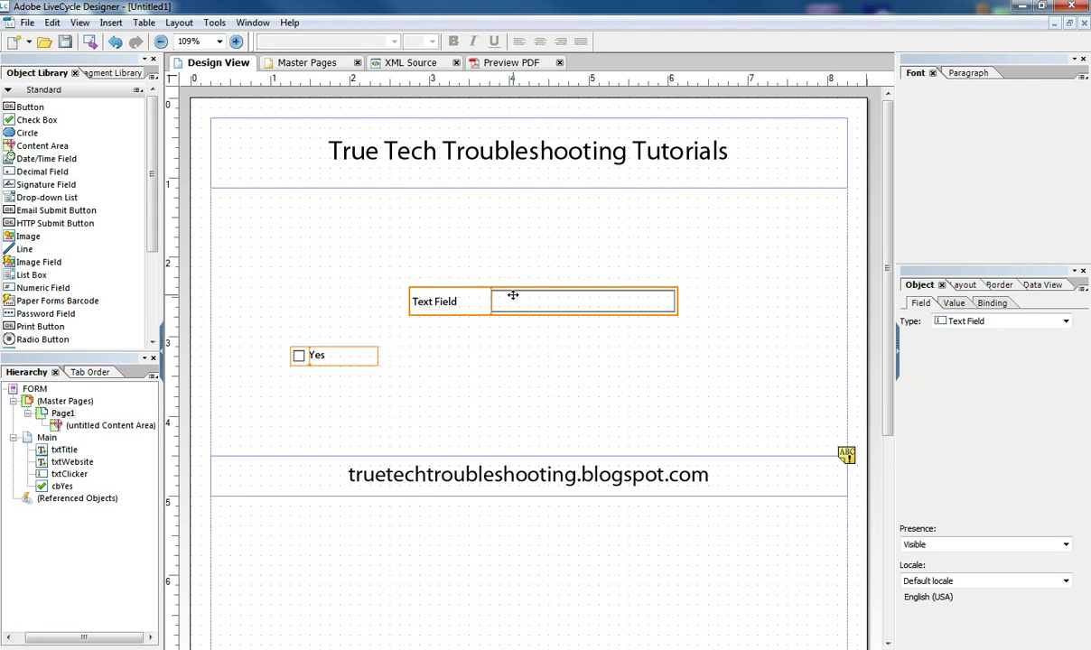
pyautogui.click(252, 23)
pyautogui.click(248, 105)
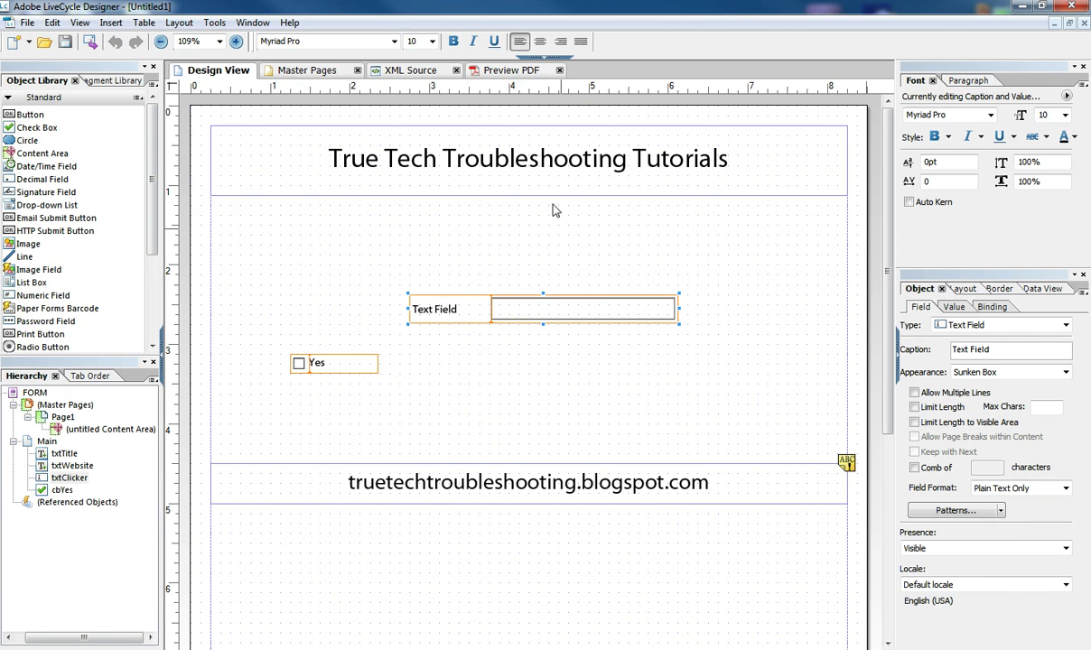
pyautogui.click(535, 226)
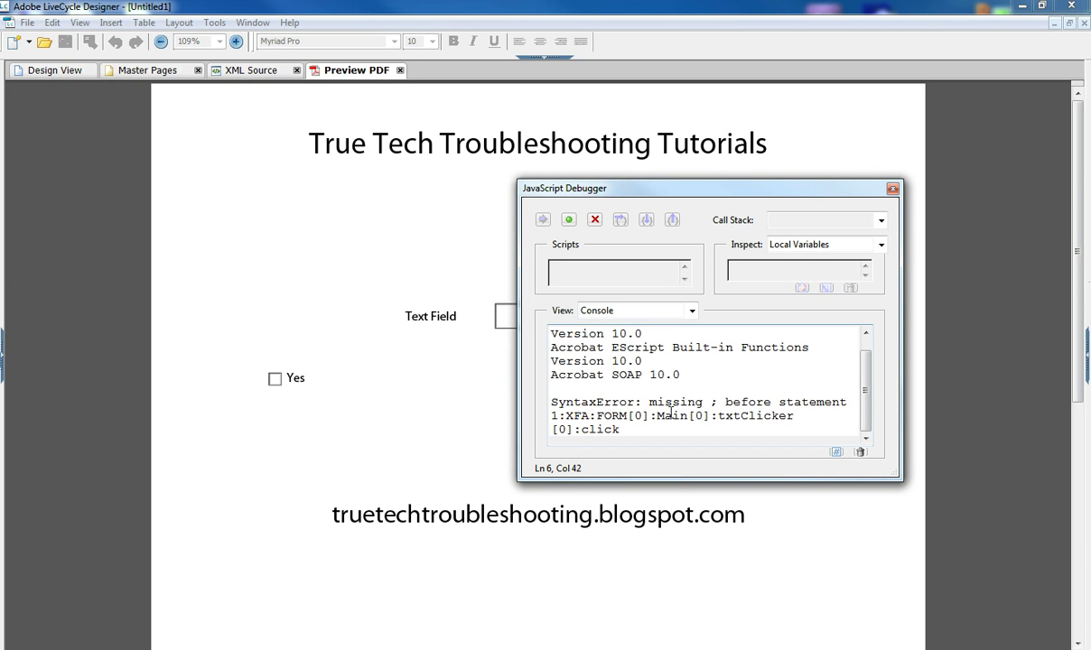
# Highlight the start of the line locating the txtClicker click script error in the JavaScript Debugger console
pyautogui.press('Home')
pyautogui.hotkey('shift', 'Right')
pyautogui.hotkey('shift', 'Right')
pyautogui.hotkey('shift', 'Right')
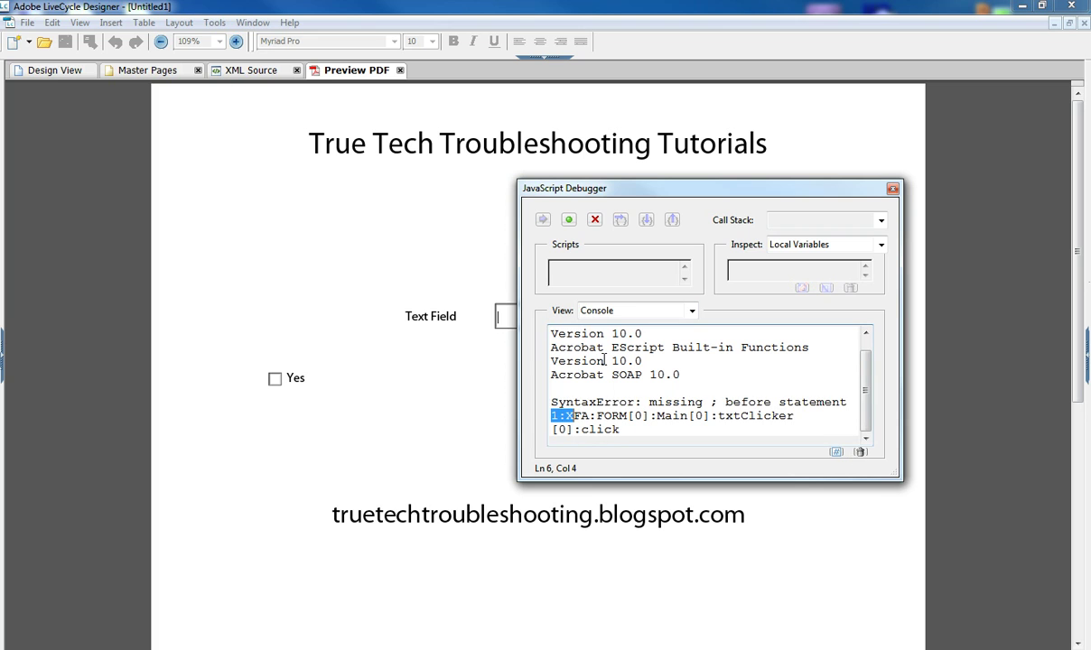
# Clear the console and close the JavaScript Debugger, and toggle the debugger open and closed once more
pyautogui.click(860, 454)
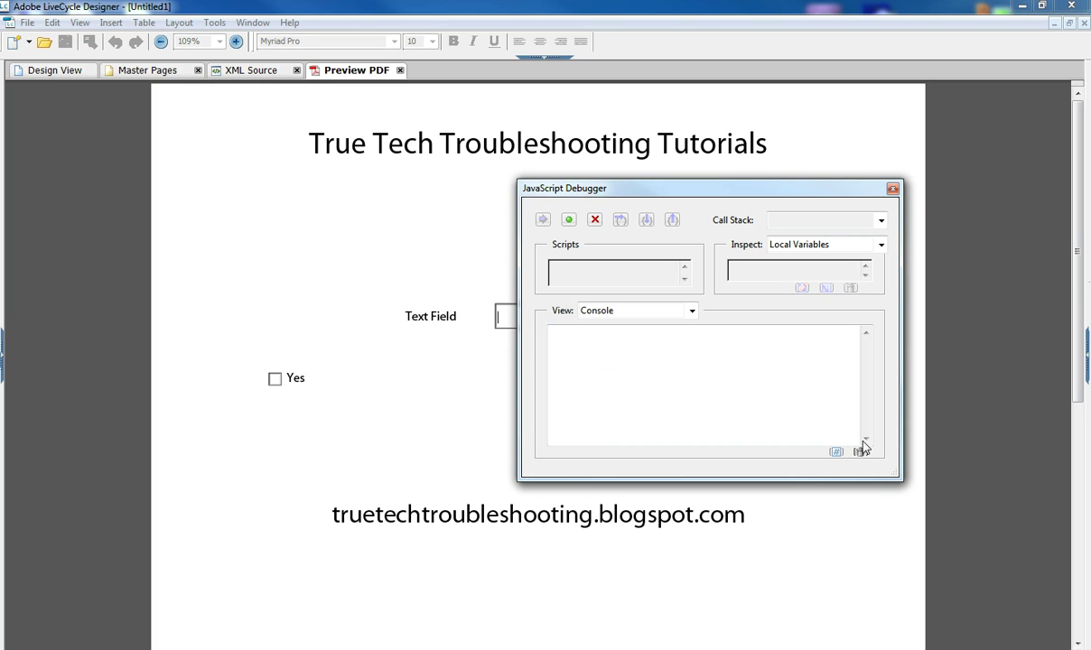
pyautogui.click(893, 190)
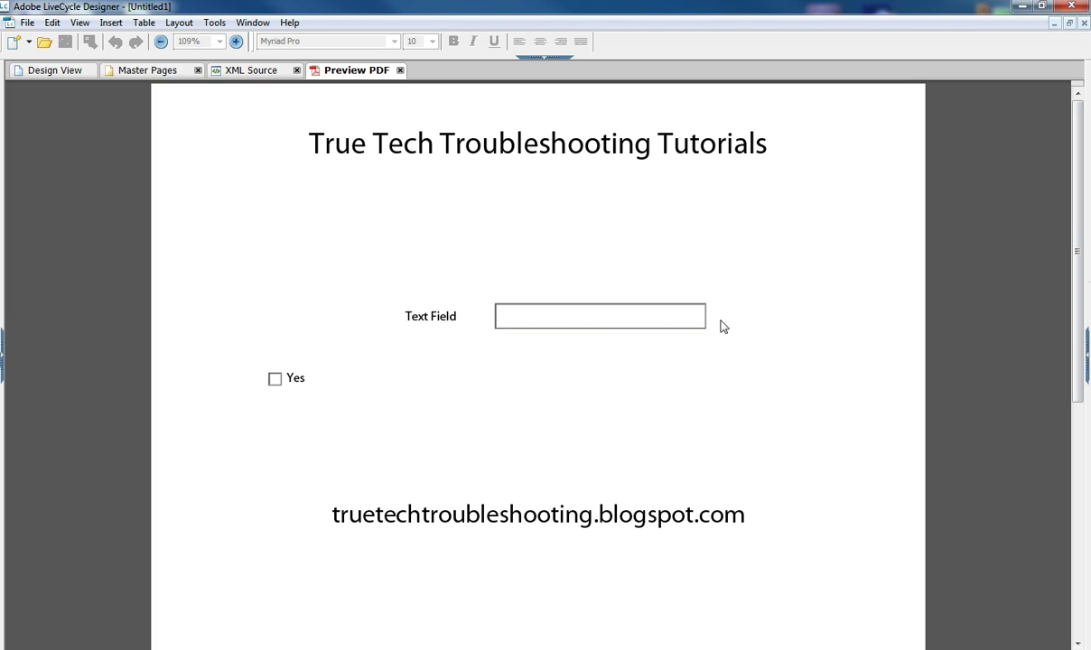
pyautogui.hotkey('ctrl', 'j')
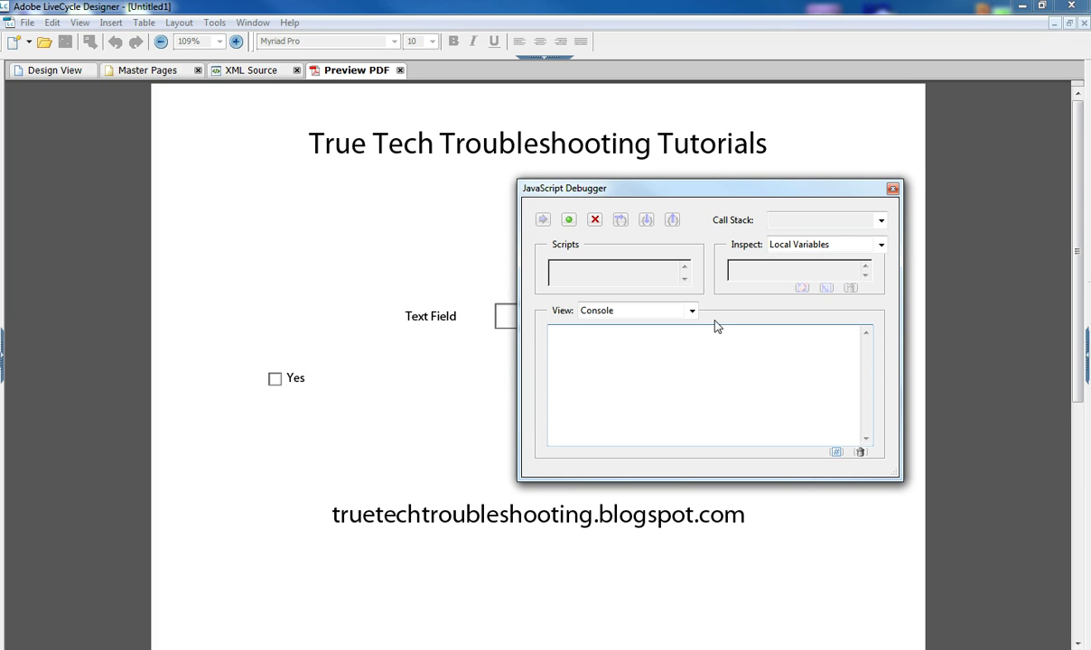
pyautogui.hotkey('ctrl', 'j')
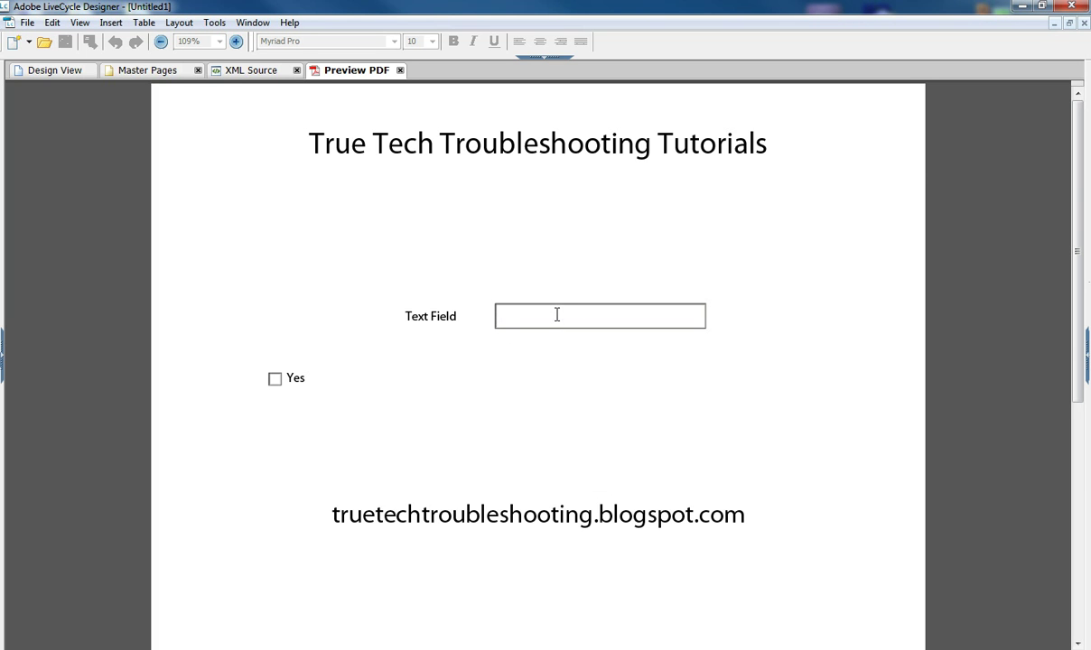
# Trigger the text field's click script in the PDF preview and examine the errors logged in the JavaScript Debugger console
pyautogui.click(515, 311)
pyautogui.hotkey('ctrl', 'j')
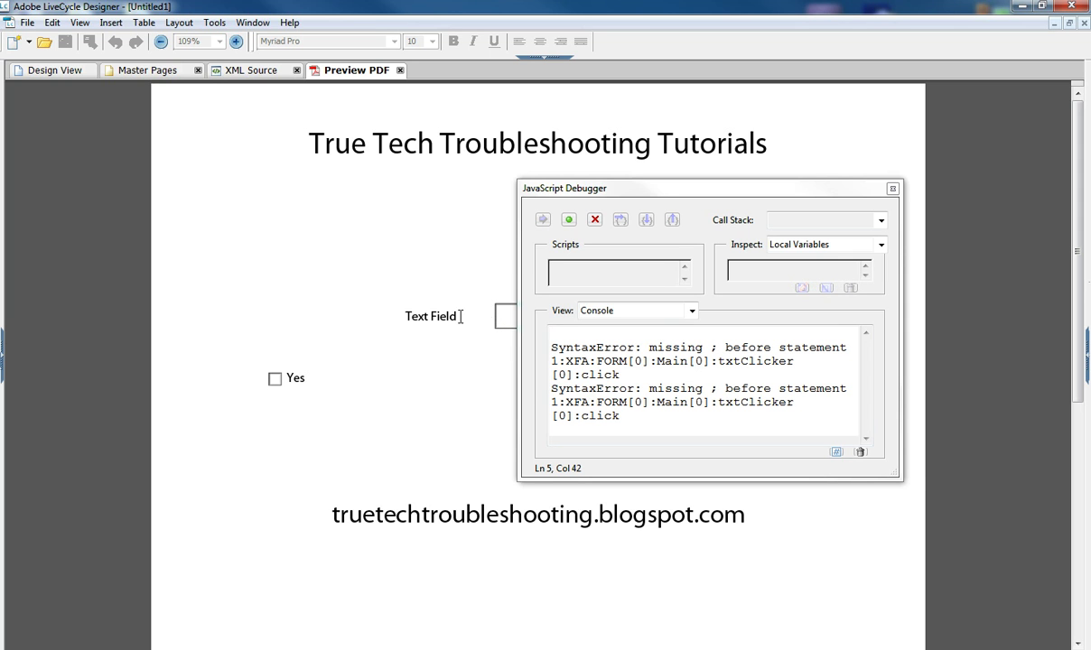
pyautogui.click(786, 433)
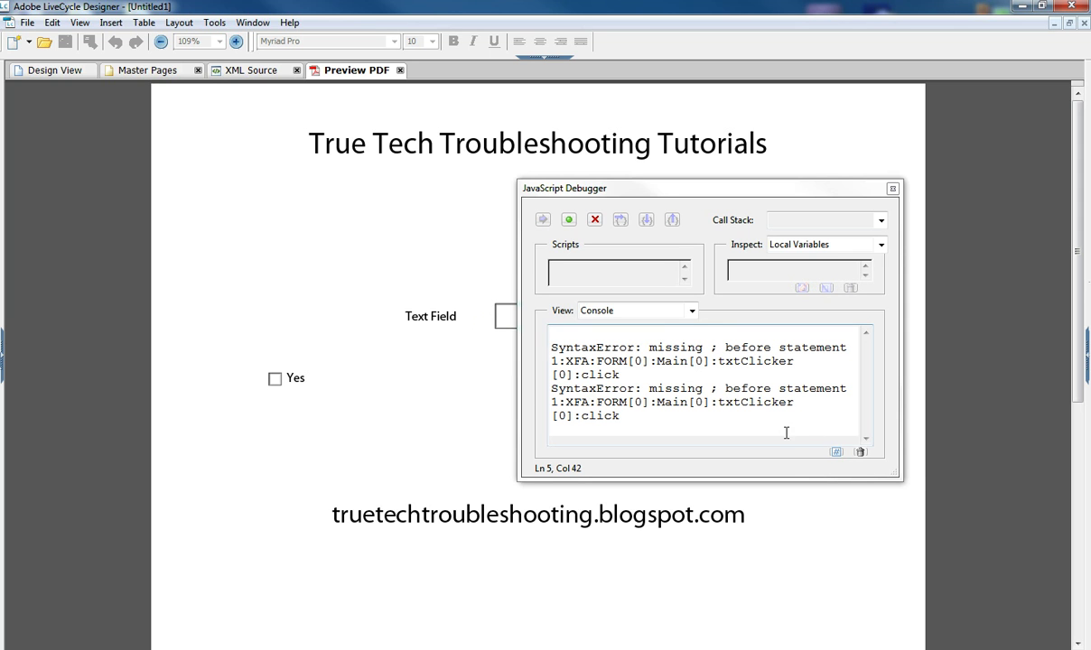
# Clear the console, close the JavaScript Debugger and return to the form's design view
pyautogui.click(860, 452)
pyautogui.click(893, 189)
pyautogui.click(54, 70)
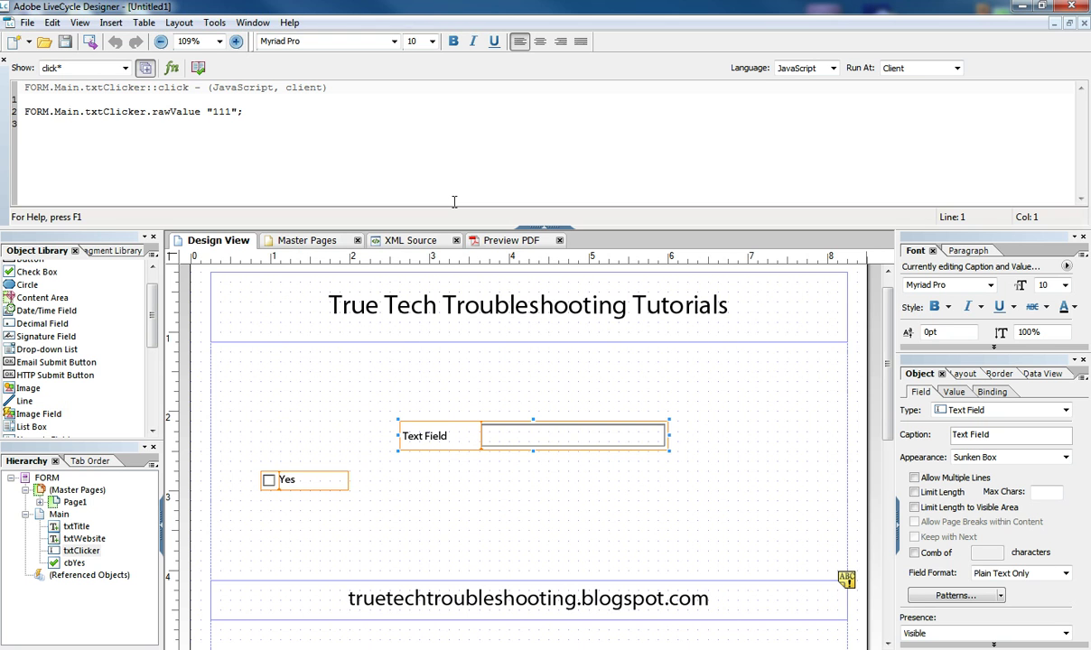
pyautogui.click(494, 603)
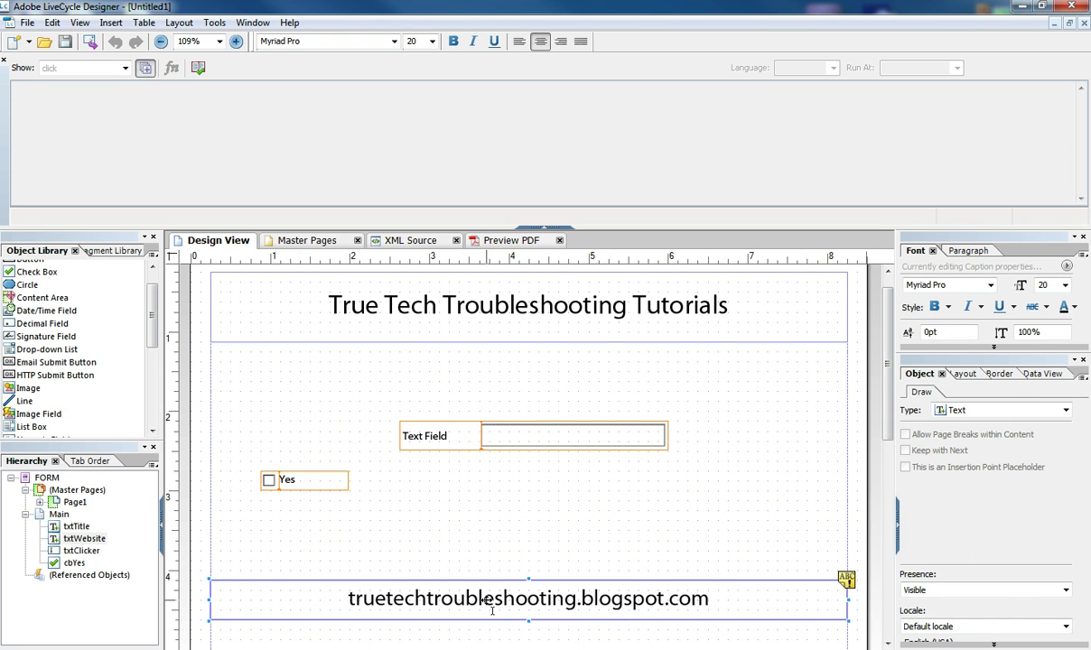
pyautogui.click(487, 600)
pyautogui.click(480, 517)
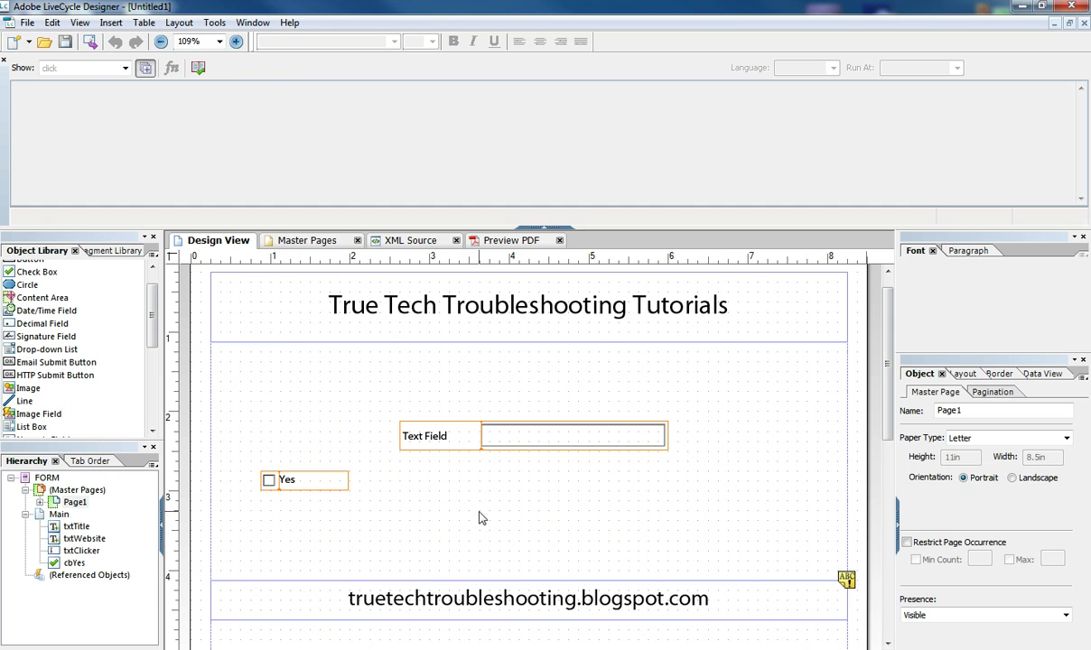